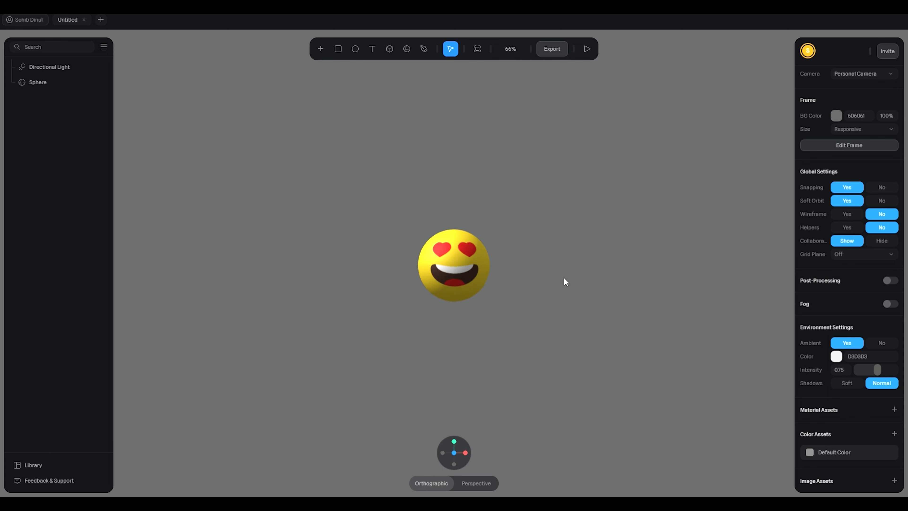
Examine the textured emoji sphere from an angle and restore the front view
right_click_drag(595, 264, 588, 240)
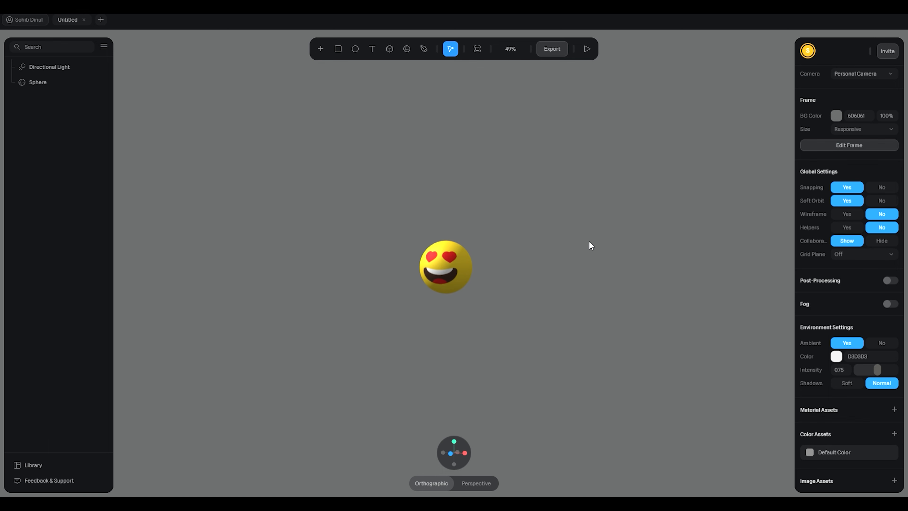
key("ctrl+z")
key("ctrl+z")
key("ctrl+shift+z")
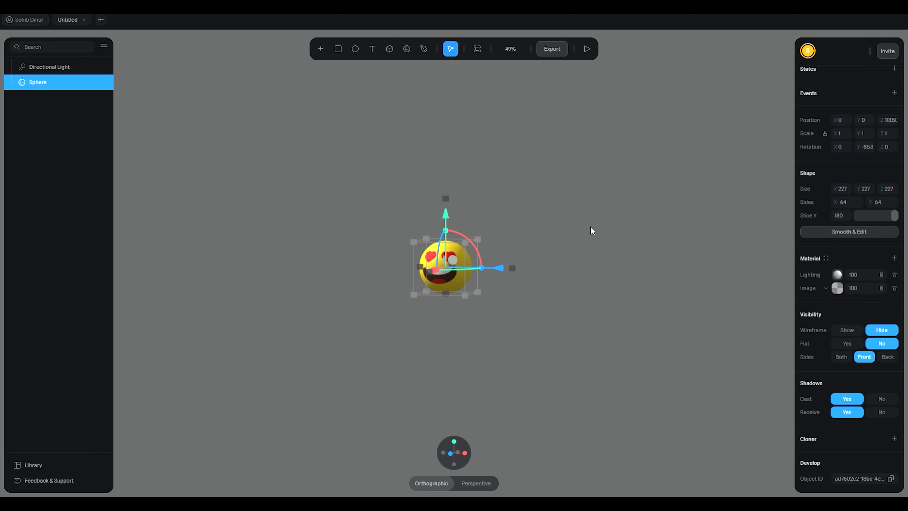
right_click(573, 193)
left_click(590, 206)
left_click(591, 204)
mouse_move(592, 209)
right_mouse_down()
mouse_move(587, 238)
mouse_move(595, 199)
right_mouse_up()
left_click(608, 209)
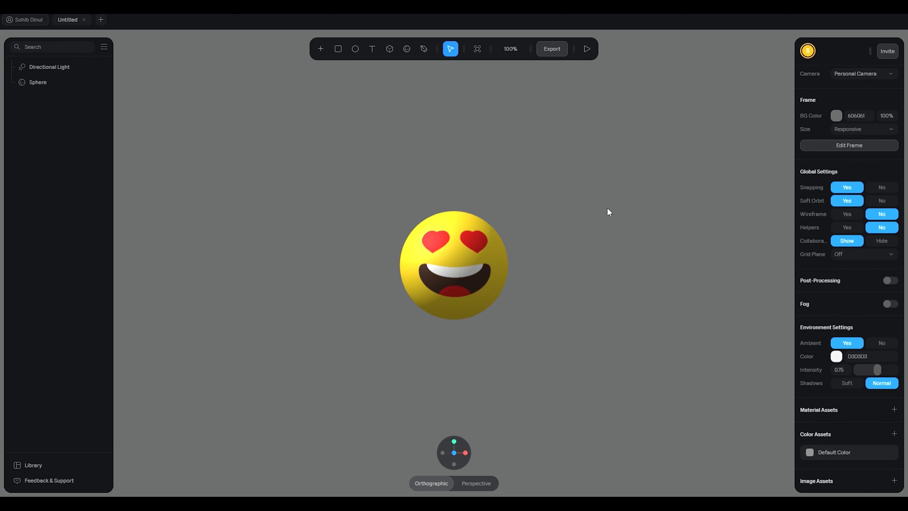
Set the sphere's image texture to a vertical scale of 1.70 and a vertical offset of -0.03
left_click(470, 235)
left_click(837, 288)
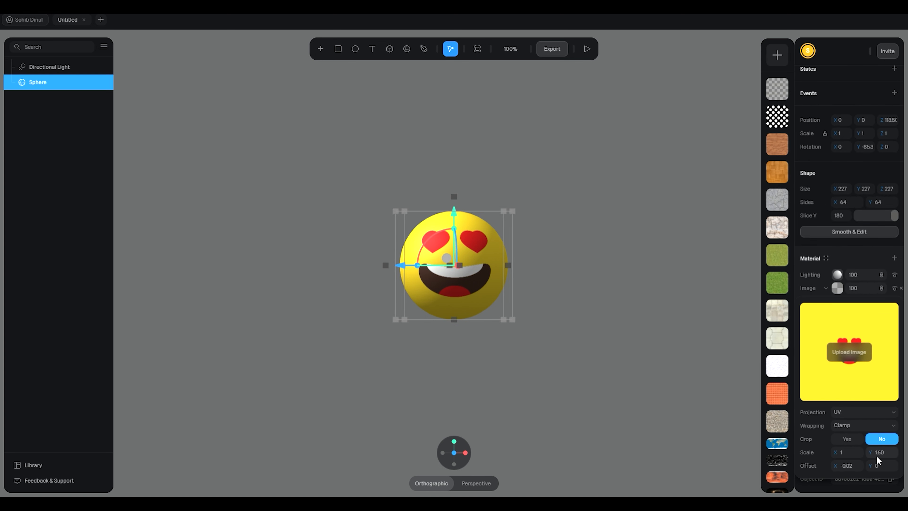
left_click_drag(875, 455, 870, 453)
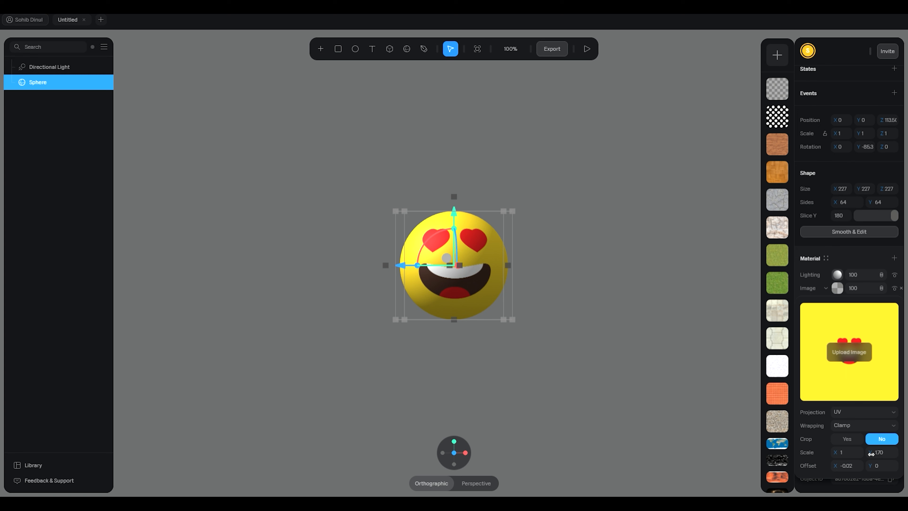
left_click_drag(871, 467, 868, 466)
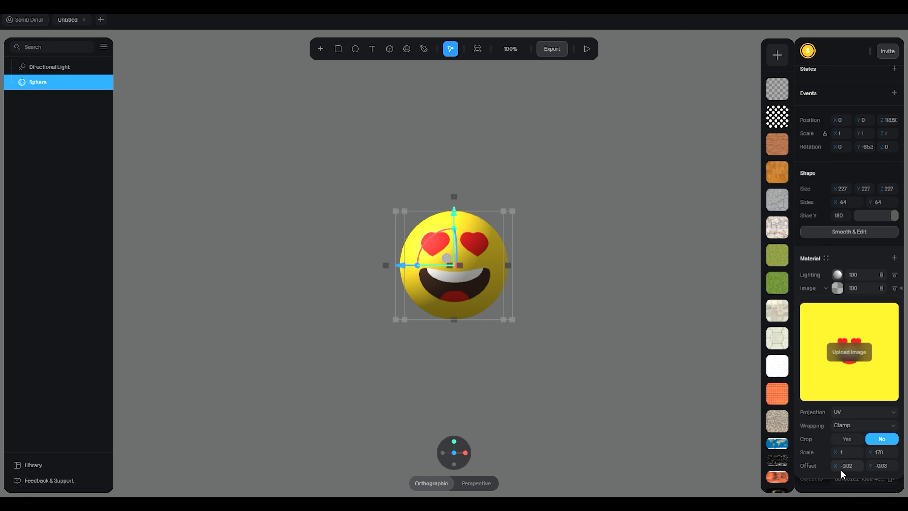
left_click(605, 271)
Try adding a color layer to the sphere's material and undo it
right_click_drag(517, 196, 566, 200)
left_click(483, 242)
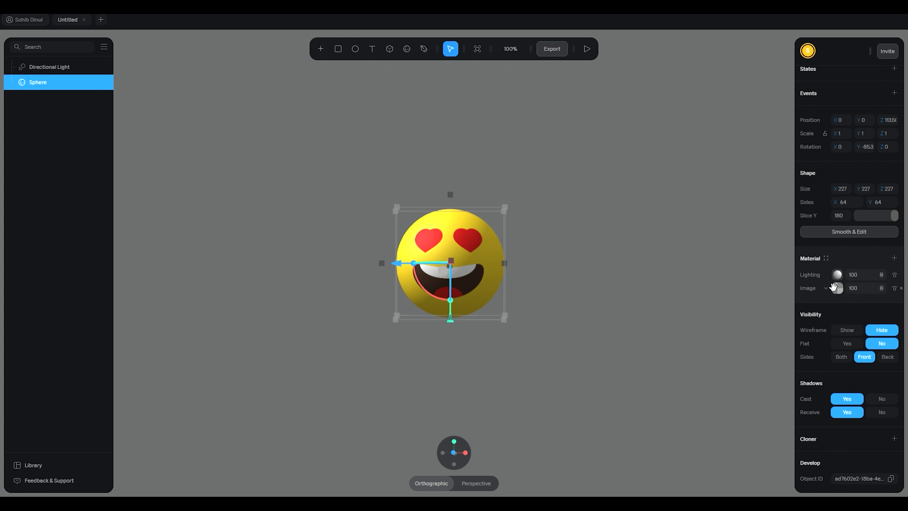
left_click(893, 257)
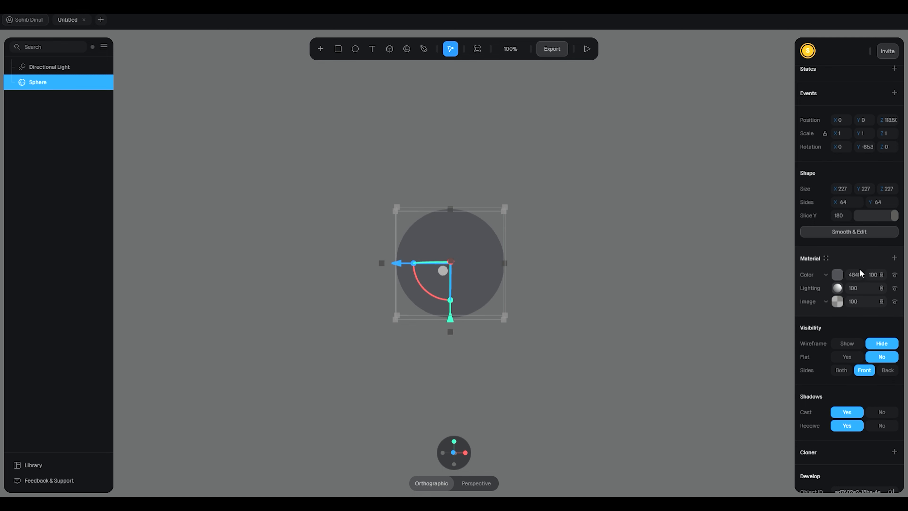
key("ctrl+z")
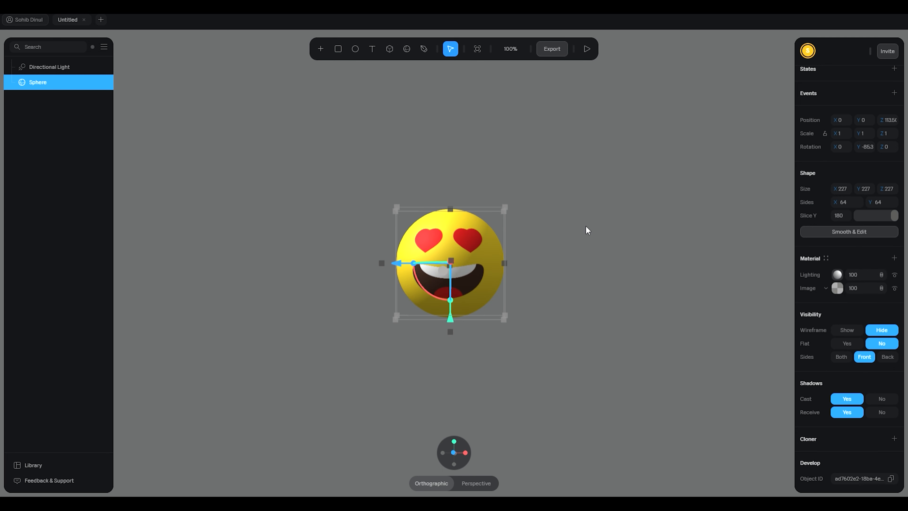
Check how the face image wraps around the sphere from the side and return to the front view
left_click(563, 221)
right_click_drag(563, 221, 585, 223)
left_click(503, 240)
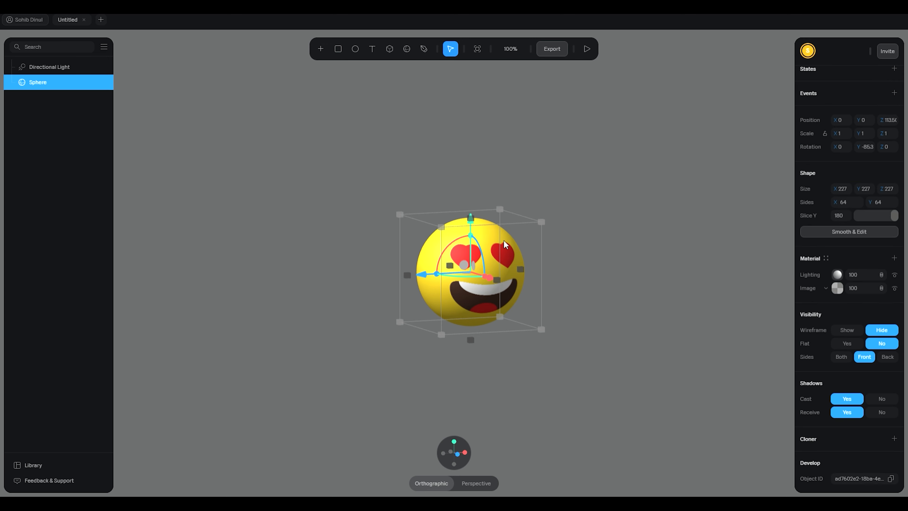
left_click(592, 239)
scroll(597, 225, "down", 3)
right_click(610, 206)
left_click(630, 215)
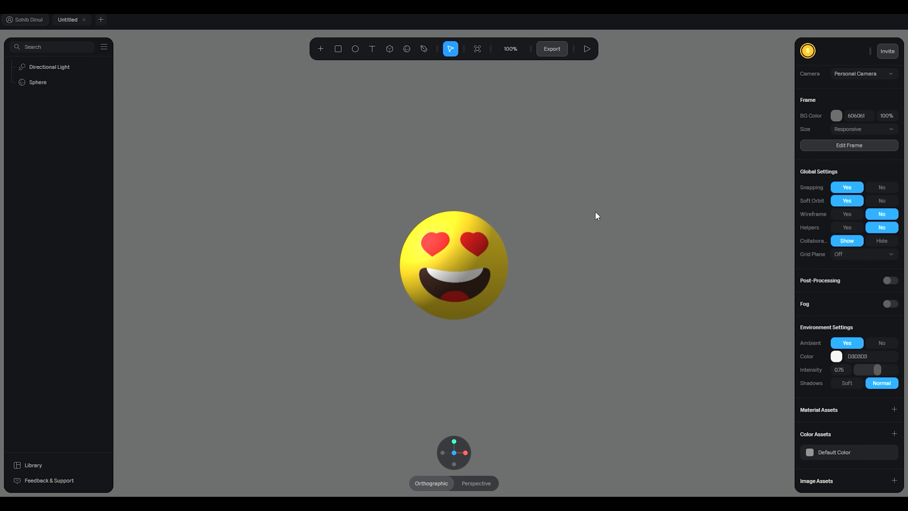
Add a second directional light and move it below the emoji to about X 802, Y -721
left_click(316, 52)
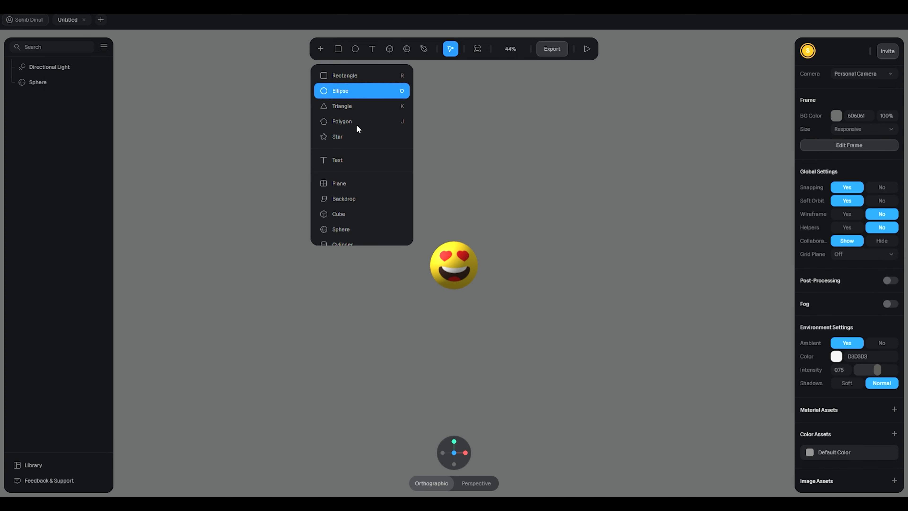
scroll(357, 219, "down", 5)
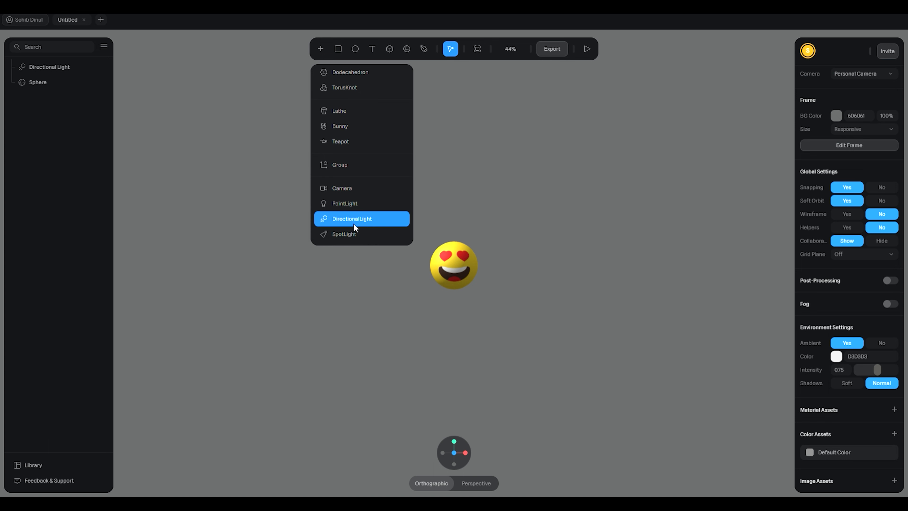
left_click(352, 219)
mouse_move(575, 235)
left_mouse_down("alt")
mouse_move(565, 253)
mouse_move(576, 238)
left_mouse_up("alt")
left_click_drag(508, 265, 671, 268)
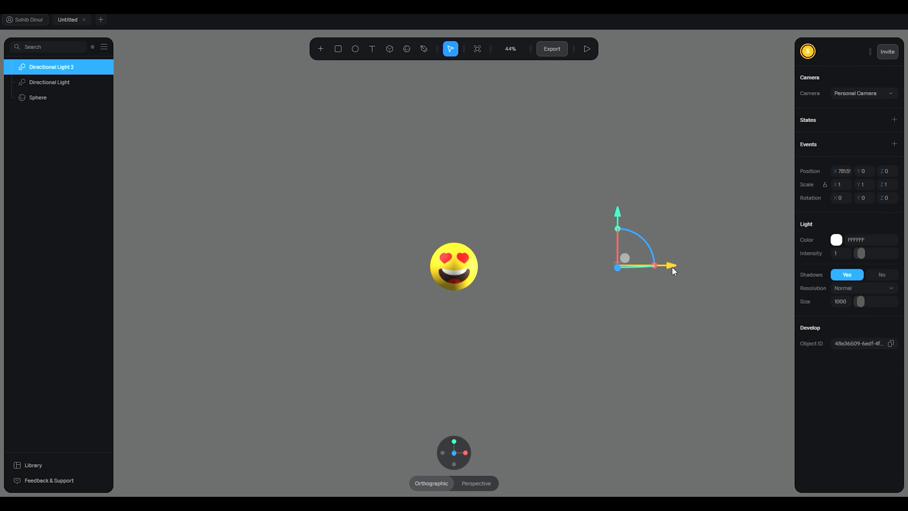
left_click_drag(625, 225, 651, 366)
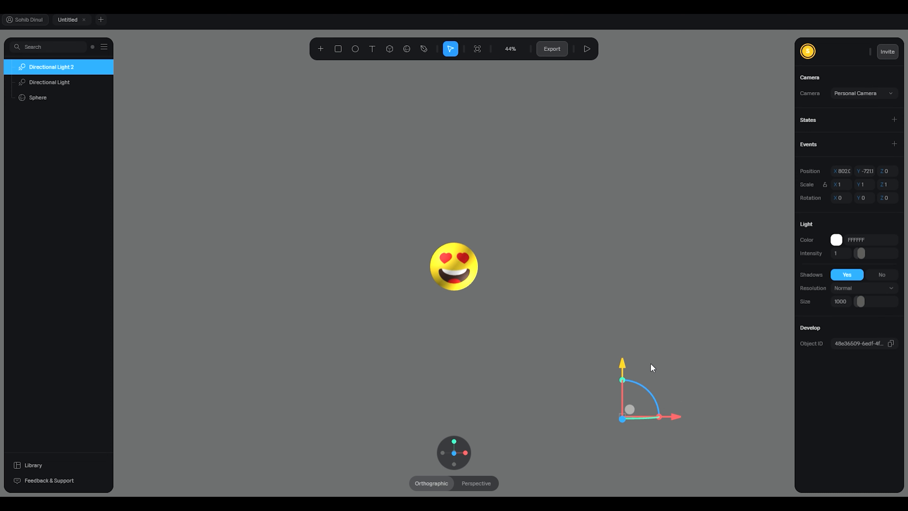
Set the new directional light's intensity to 0.36 and move it forward to about Z 330
left_click_drag(868, 260, 852, 260)
left_click_drag(682, 336, 633, 334, "alt")
left_click_drag(538, 417, 494, 421)
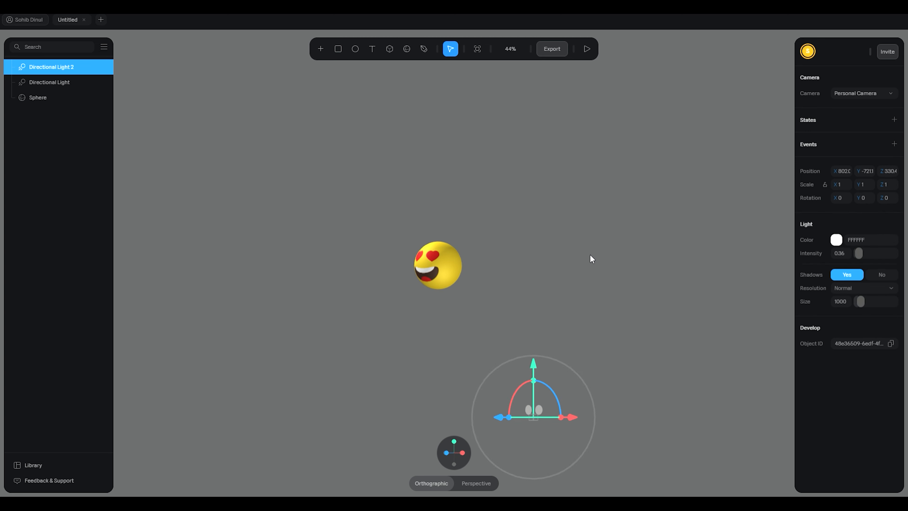
mouse_move(589, 254)
left_mouse_down("alt")
mouse_move(622, 257)
mouse_move(606, 256)
left_mouse_up("alt")
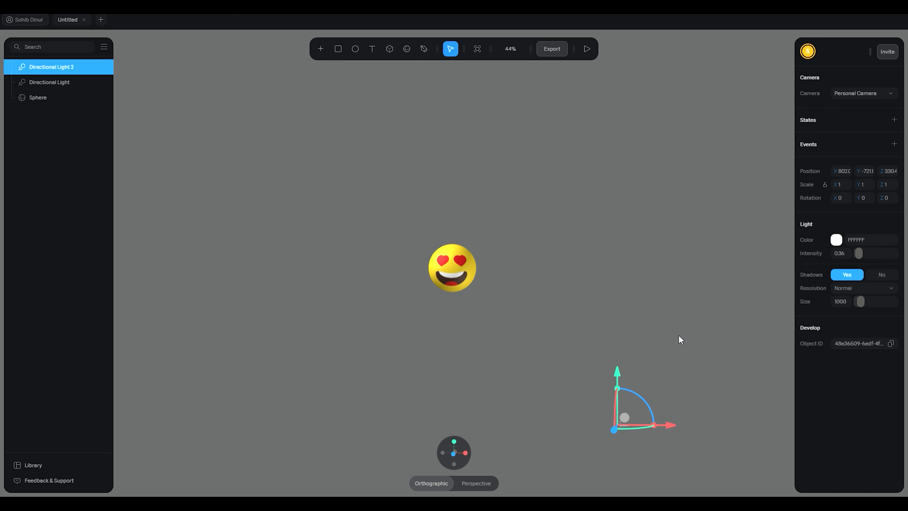
left_click(662, 257)
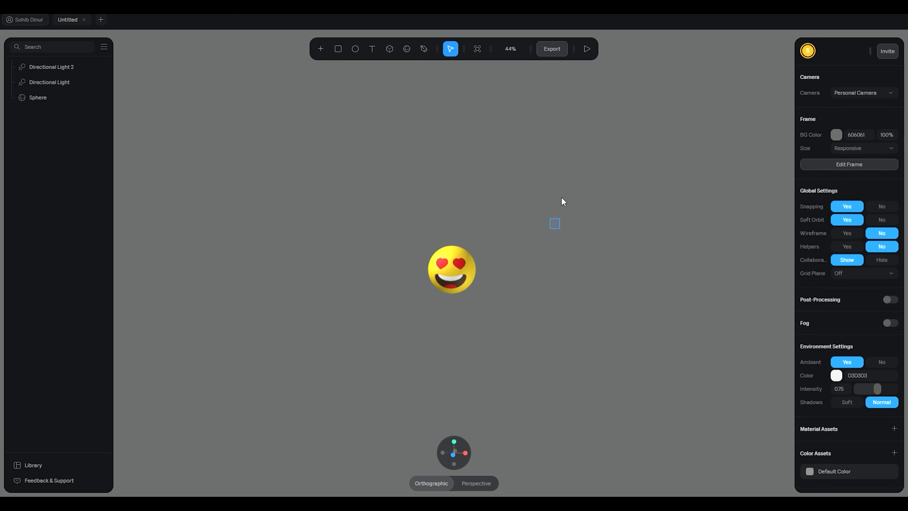
right_click(612, 146)
left_click(623, 155)
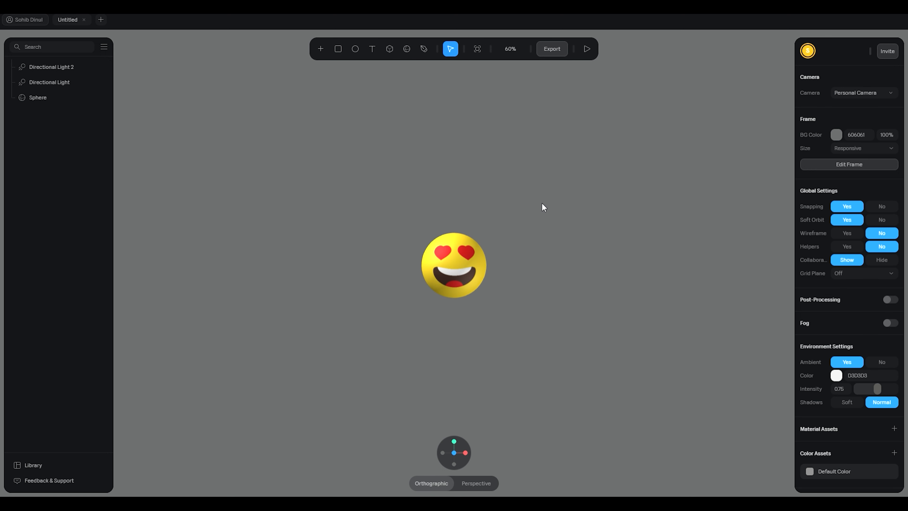
Add a backdrop about 1714 in size around the emoji sphere
left_click(835, 133)
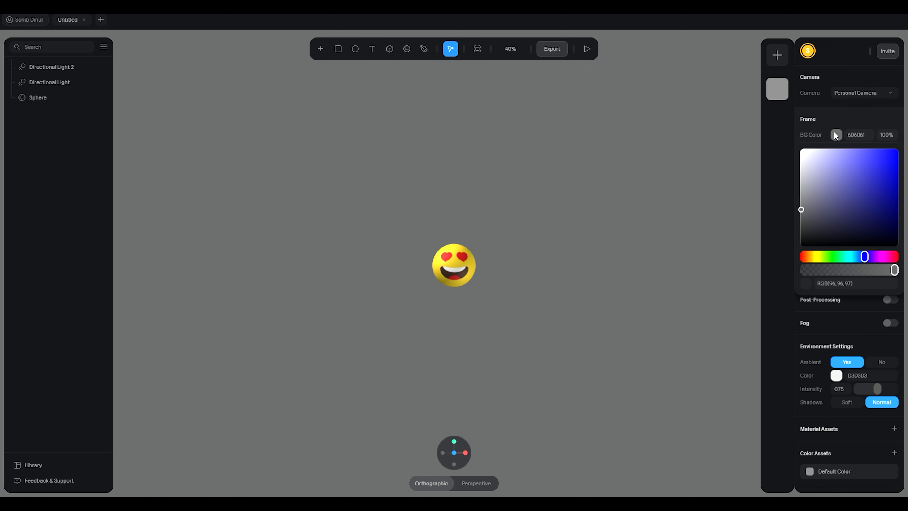
left_click(320, 49)
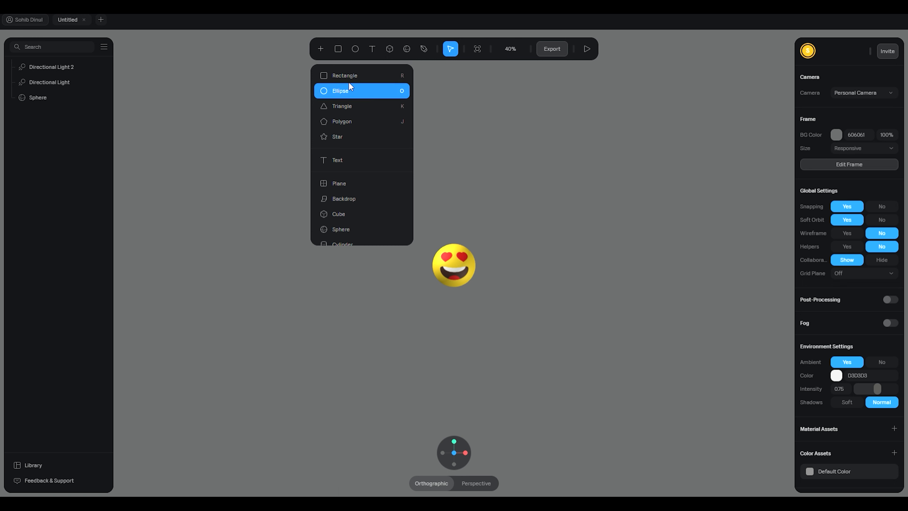
scroll(343, 182, "down", 3)
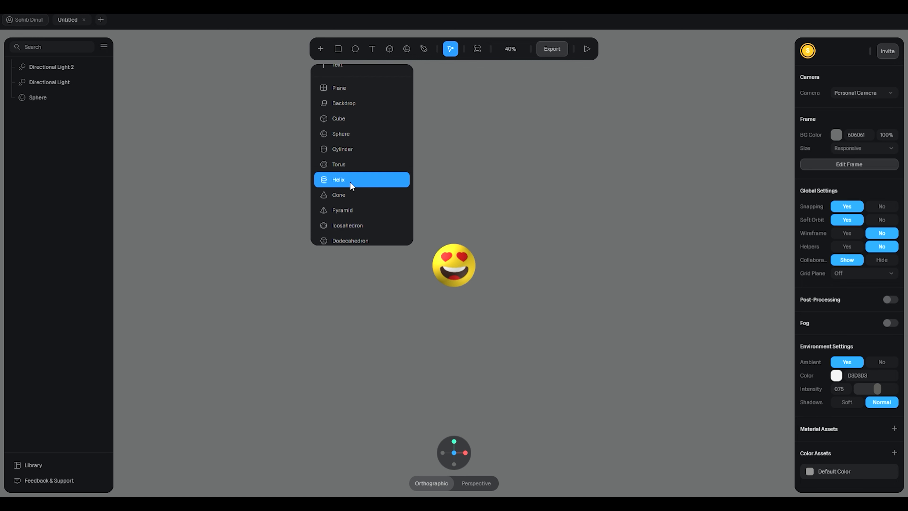
left_click(337, 103)
left_click_drag(361, 171, 648, 417)
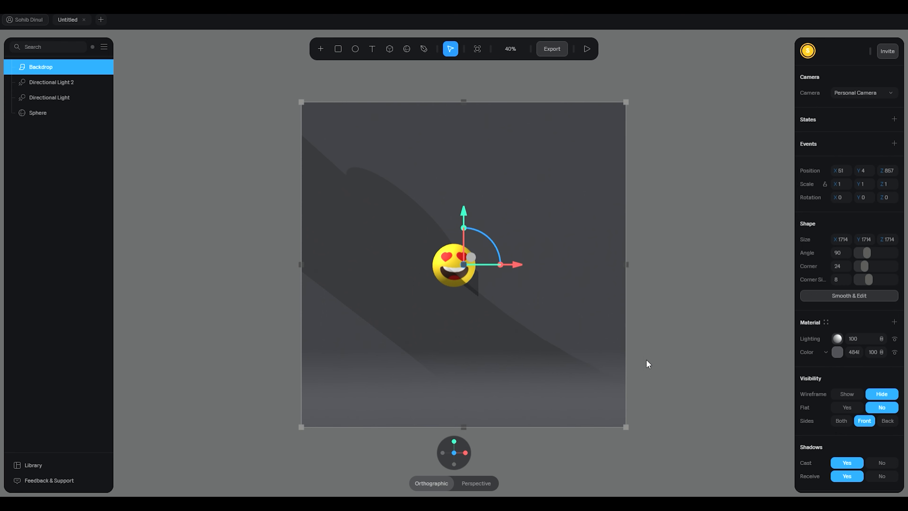
Move the backdrop to about X 95, Y 619, Z 157 so its floor lies beneath the emoji
left_click(671, 285)
right_click_drag(648, 237, 585, 243)
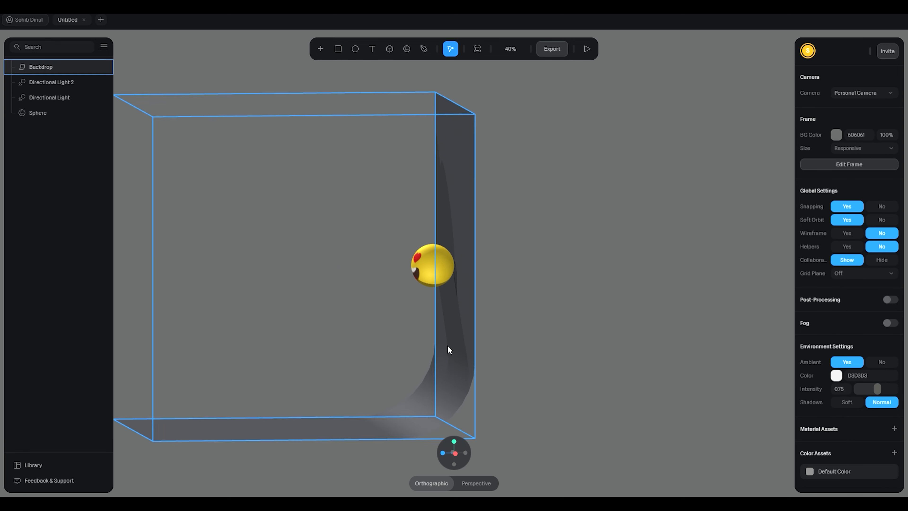
left_click_drag(447, 344, 569, 266)
scroll(617, 350, "down", 3)
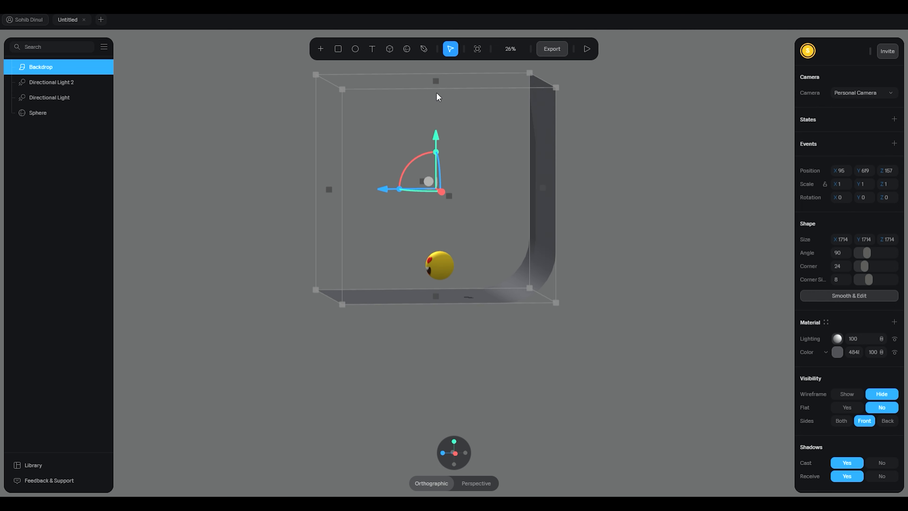
Resize the backdrop to about 2671 wide, 1181 high and 1721 deep
left_click_drag(436, 84, 443, 152)
left_click_drag(548, 351, 622, 356, "alt")
left_click_drag(361, 230, 280, 233, "shift")
key("ctrl+z")
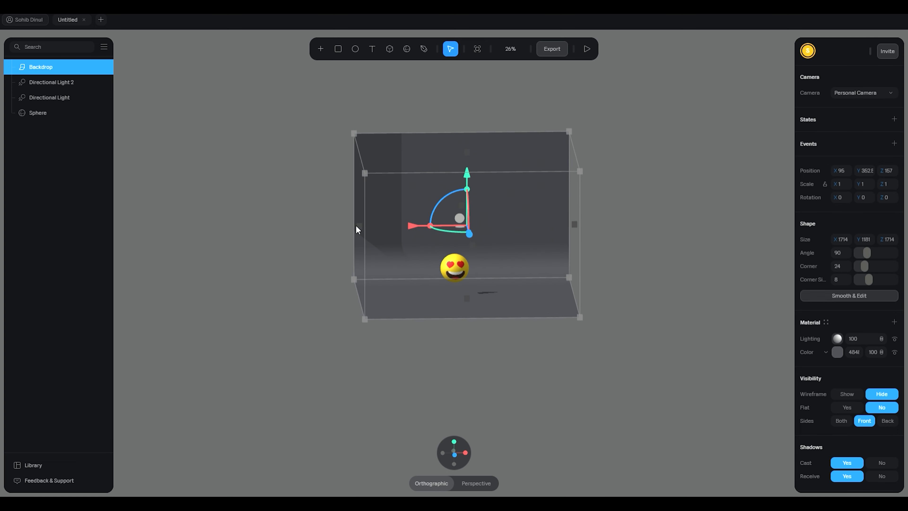
left_click_drag(360, 230, 240, 230)
left_click_drag(480, 247, 541, 241)
right_click(695, 231)
left_click(706, 241)
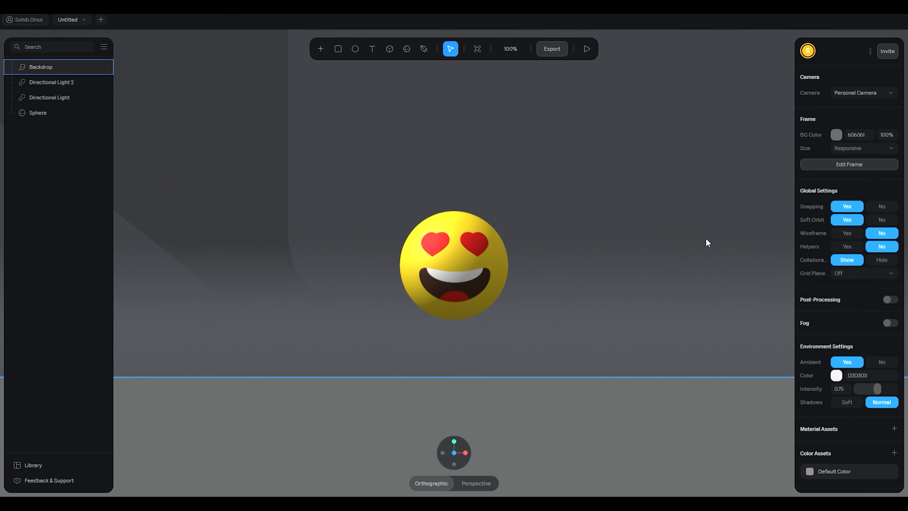
Examine the backdrop and the shadows on it from the front and from a raised angle
left_click(706, 241)
scroll(451, 272, "down", 8)
left_click(486, 294)
left_click(532, 256)
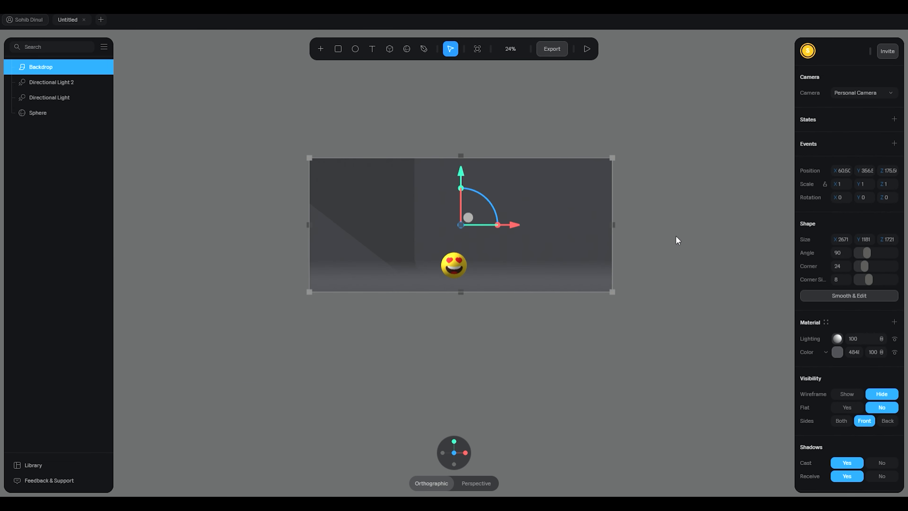
mouse_move(675, 236)
left_mouse_down("alt")
mouse_move(676, 249)
mouse_move(643, 260)
mouse_move(668, 277)
mouse_move(664, 239)
left_mouse_up("alt")
left_click(635, 263)
left_click(662, 270)
left_click(670, 256)
scroll(463, 199, "up", 5)
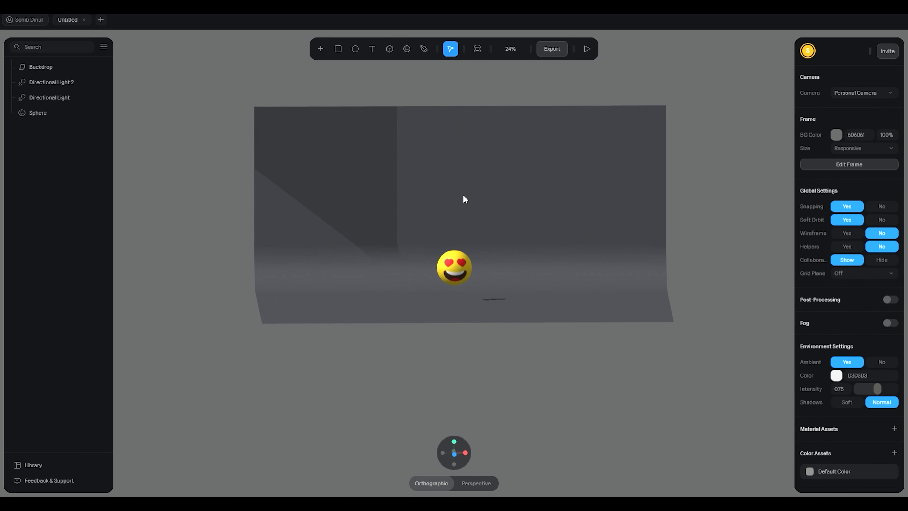
Disable shadows for the second directional light
left_click(453, 267)
left_click(51, 83)
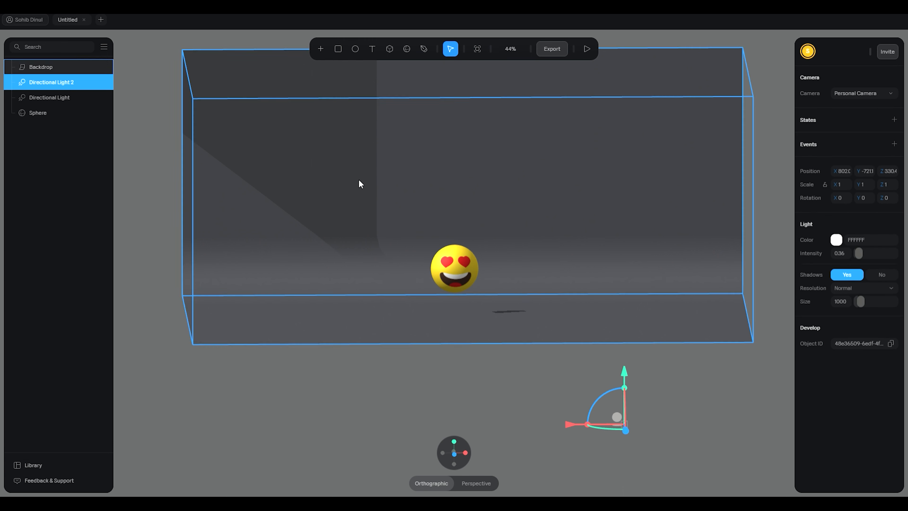
left_click(882, 275)
left_click(569, 401)
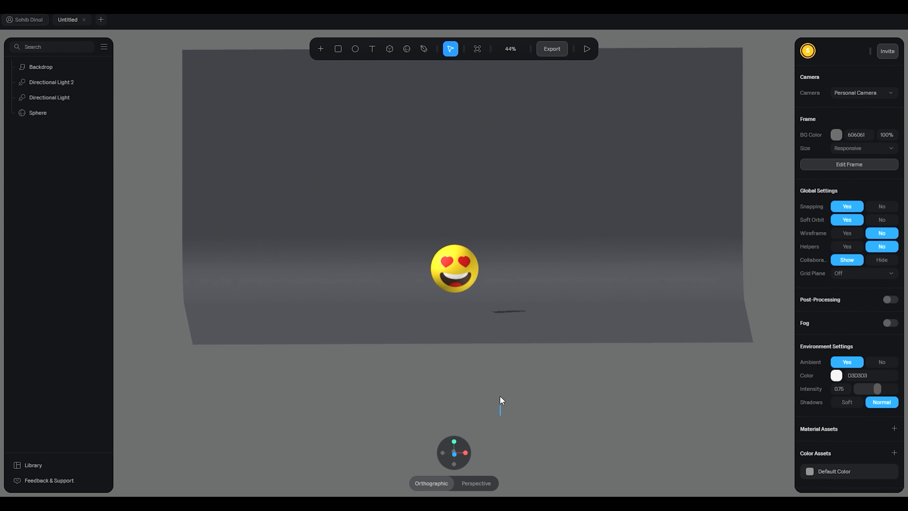
Set the original directional light's shadow size to 10000
left_click(50, 98)
left_click_drag(512, 328, 542, 382)
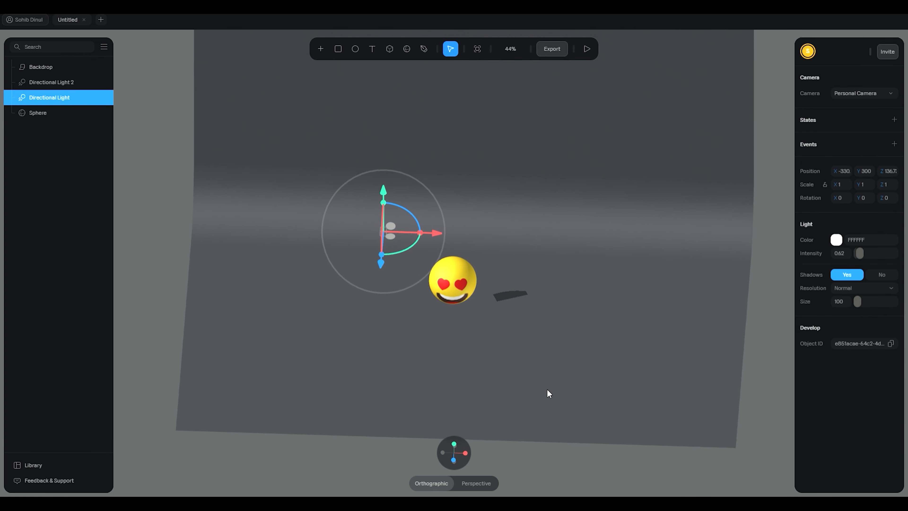
left_click_drag(865, 302, 895, 301)
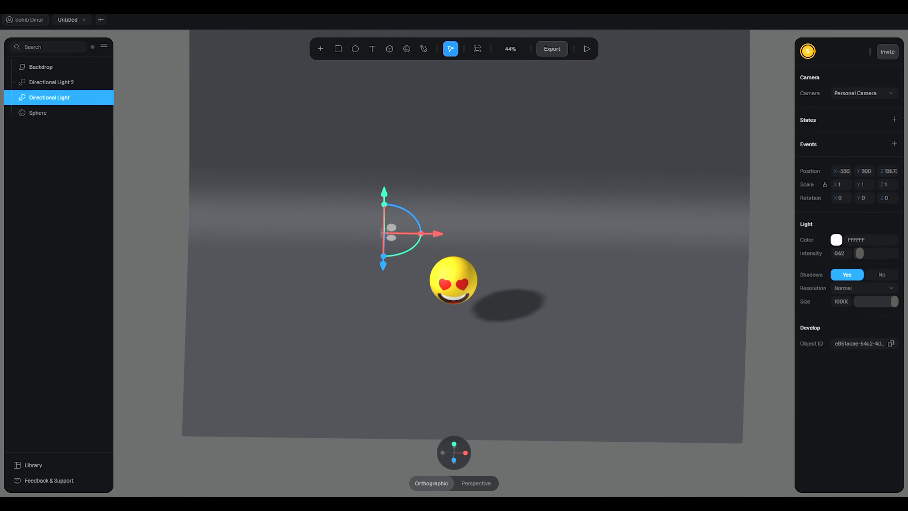
Lower the shininess of the backdrop's Phong lighting to about 7
left_click(528, 350)
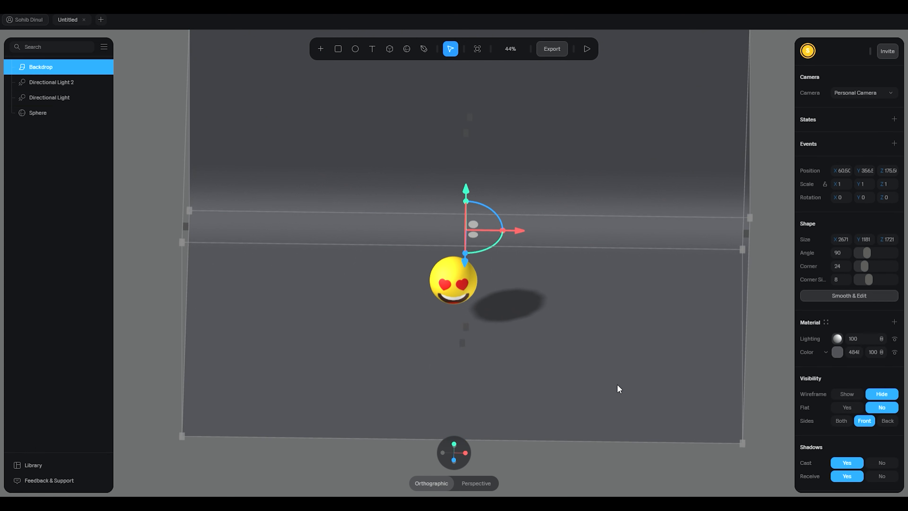
left_click(143, 247)
left_click(553, 182)
left_click(837, 338)
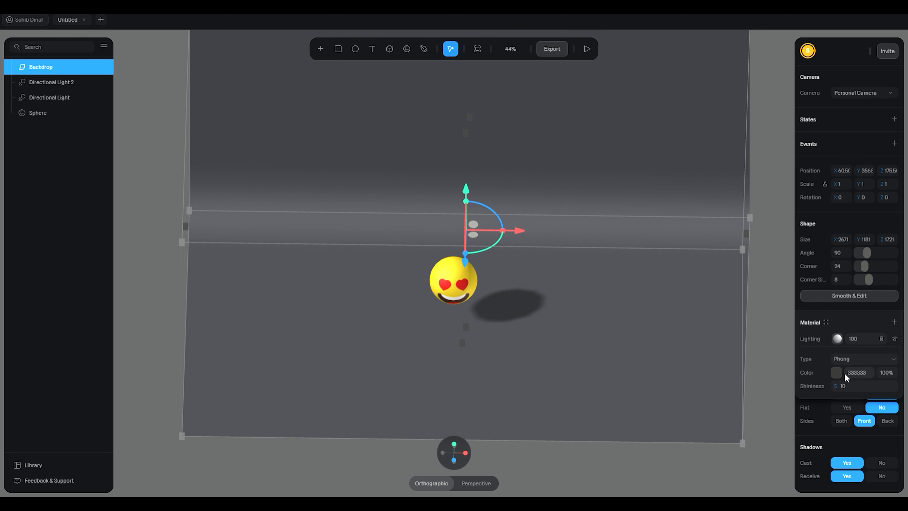
left_click_drag(836, 387, 827, 386)
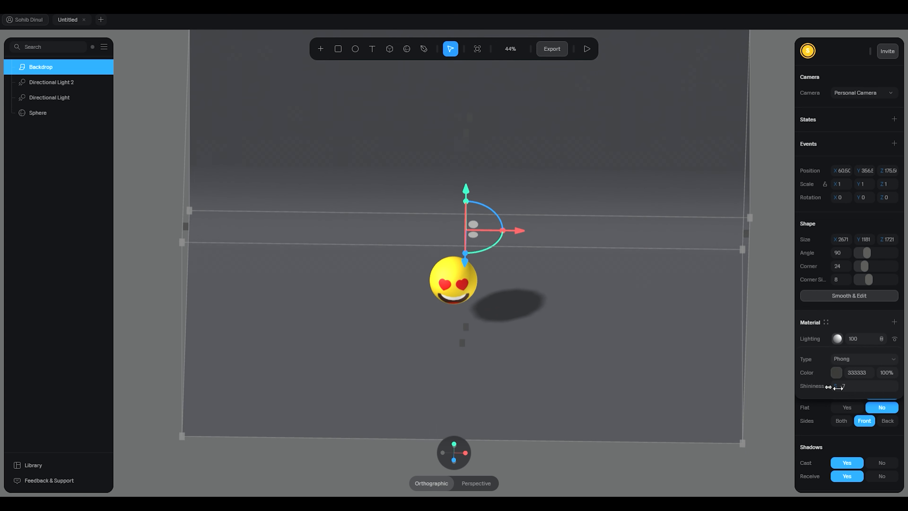
left_click(160, 234)
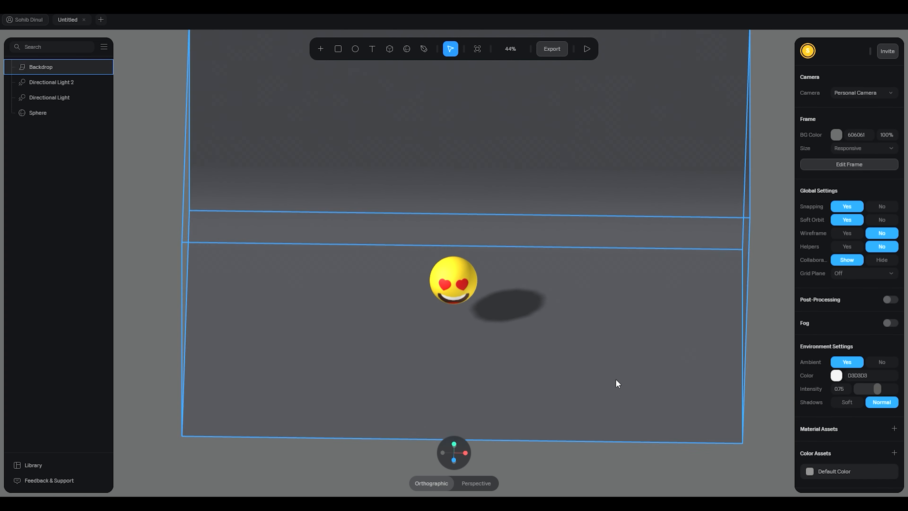
Change the backdrop's material color to a light blue-violet
right_click_drag(615, 380, 619, 370)
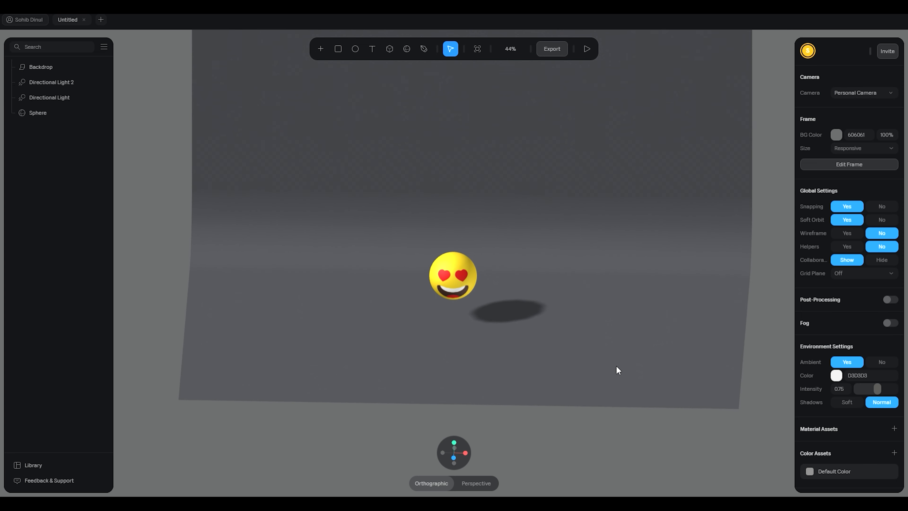
left_click(630, 350)
left_click(836, 352)
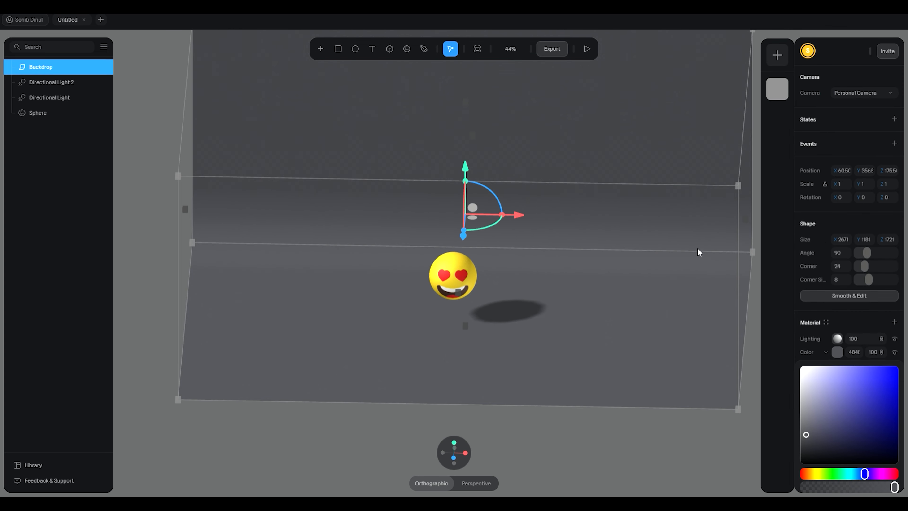
left_click_drag(807, 435, 850, 368)
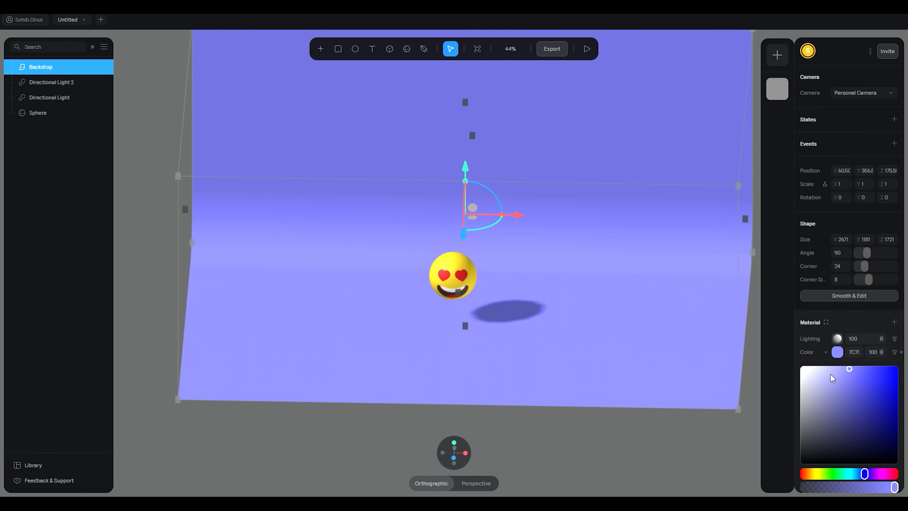
left_click(585, 430)
Examine the recolored backdrop and the emoji's shadow from the front, from raised angles and from the side
scroll(534, 249, "down", 5)
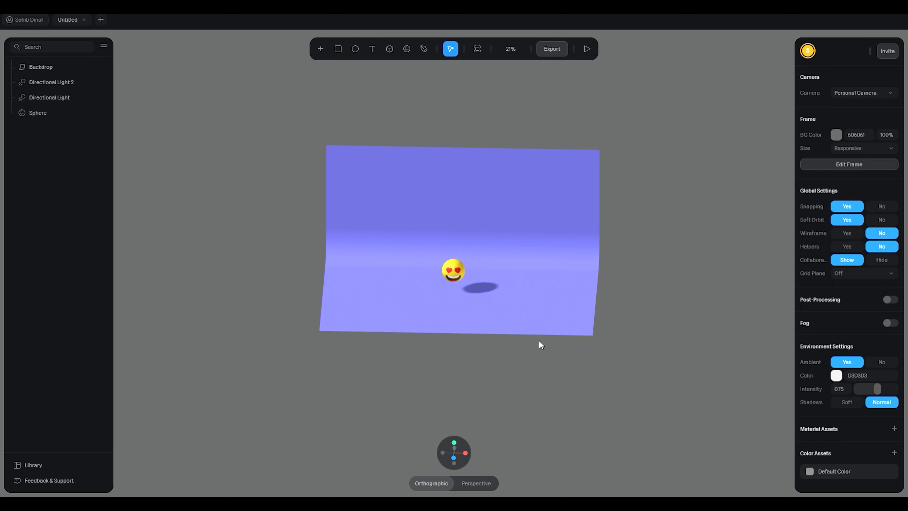
right_click(559, 356)
left_click(586, 367)
left_click(626, 364)
scroll(556, 392, "down", 5)
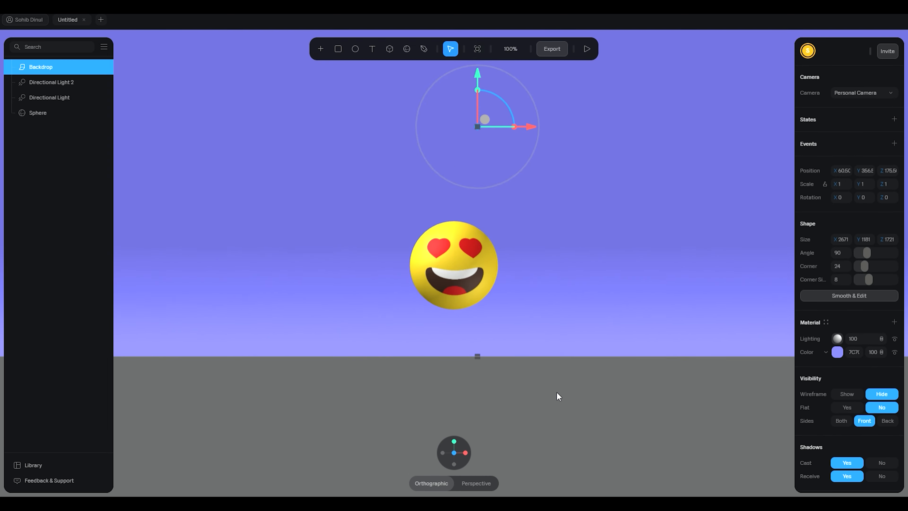
left_click(559, 391)
left_click_drag(563, 366, 563, 381)
left_click(573, 355)
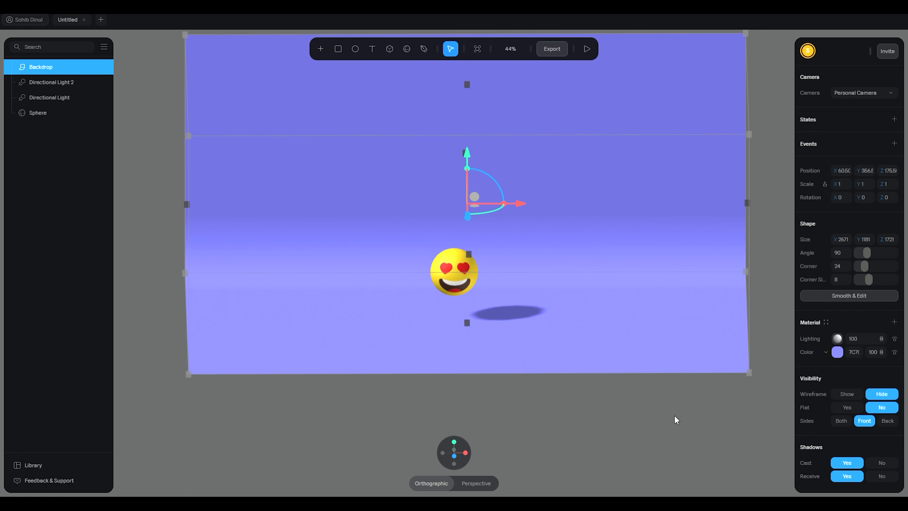
mouse_move(679, 429)
left_mouse_down()
mouse_move(648, 430)
mouse_move(698, 426)
mouse_move(667, 416)
left_mouse_up()
scroll(628, 410, "down", 2)
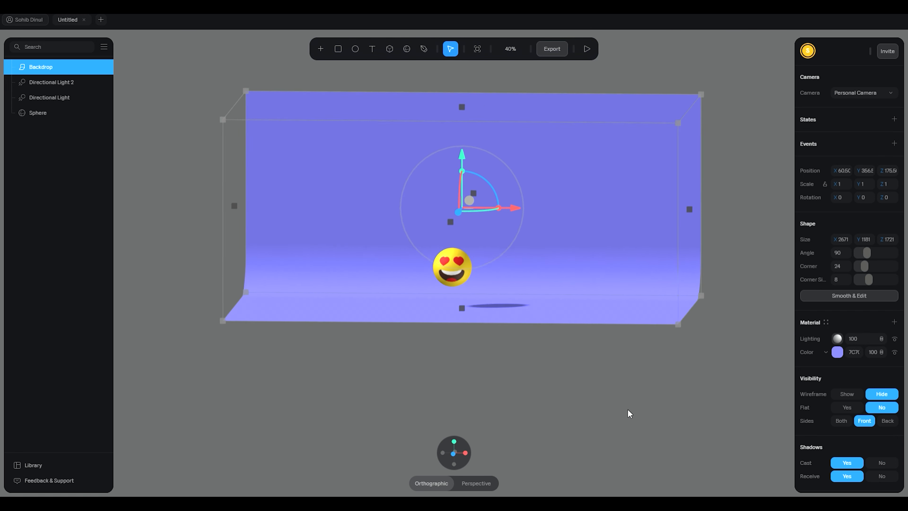
left_click(677, 386)
left_click_drag(489, 337, 496, 360)
left_click(490, 237)
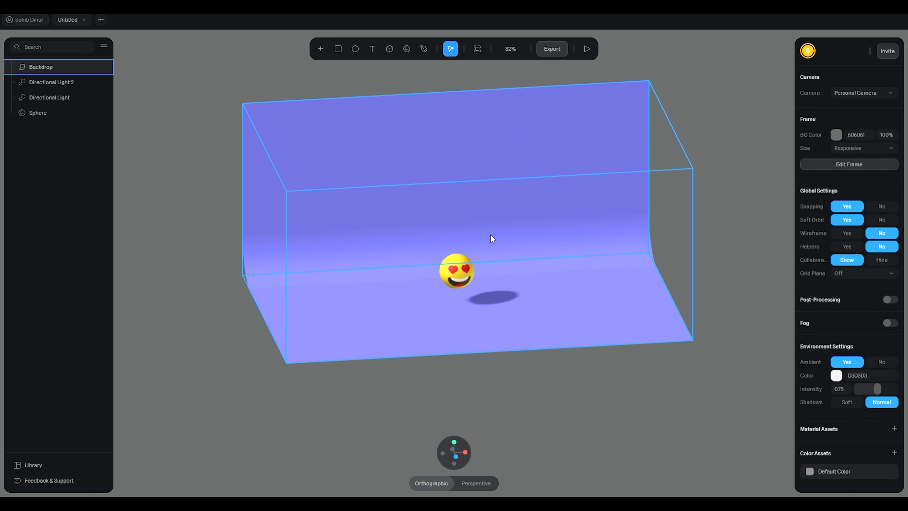
Duplicate the heart-eyes sphere, trying out a smaller copy of about 108 placed above the original
scroll(514, 198, "up", 5)
left_click(458, 272)
left_click(458, 273)
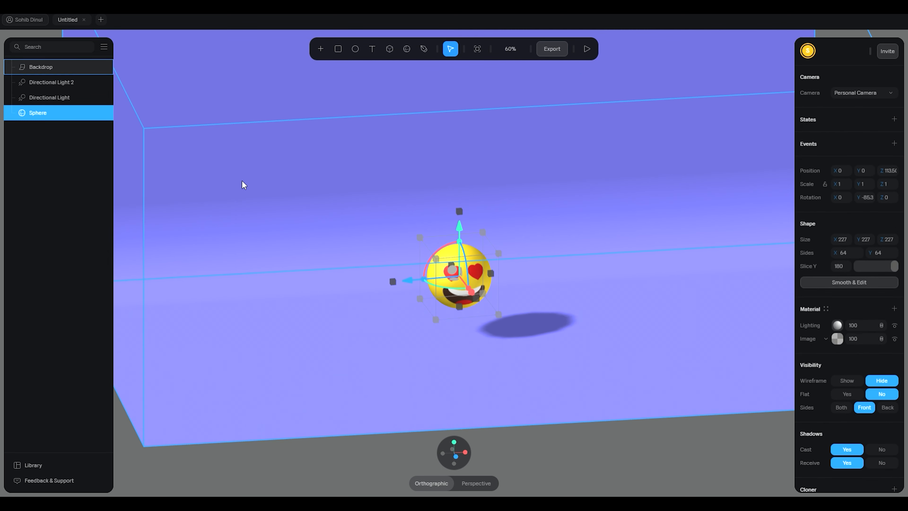
key("ctrl+d")
left_click_drag(460, 232, 466, 162)
left_click_drag(392, 195, 427, 194, "shift")
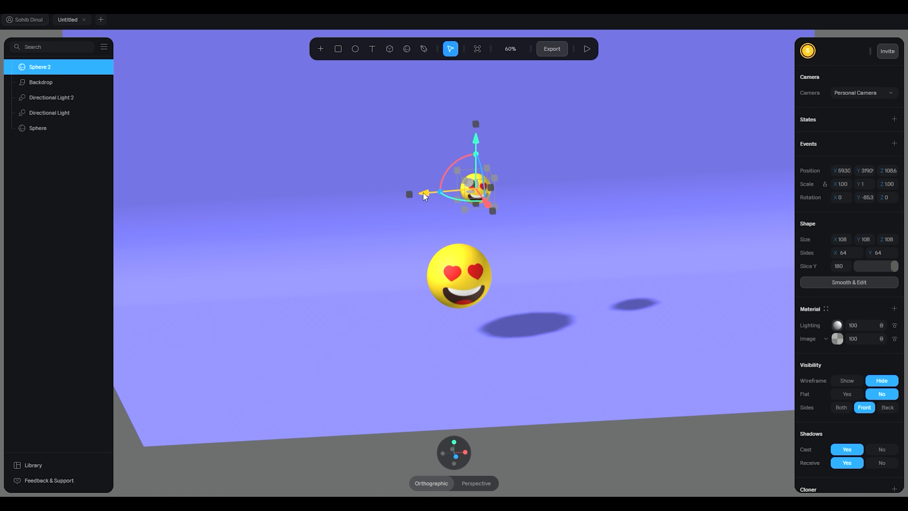
key("ctrl+z")
key("ctrl+z")
Place the full-size copy at about X 411, Y 201.5, Z 227 and replace its image with the laughing-with-tears face
left_click(564, 458)
left_click_drag(455, 186, 576, 221)
left_click(836, 339)
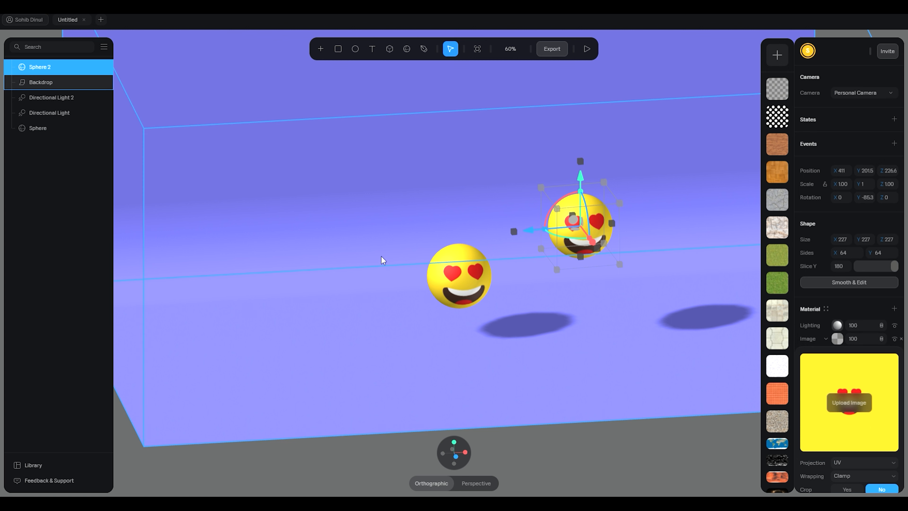
left_click(601, 433)
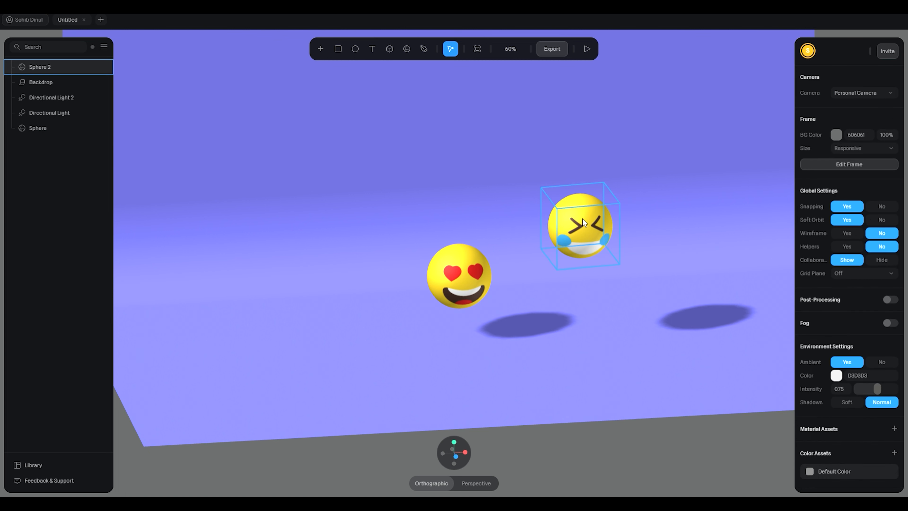
Duplicate the laughing-with-tears sphere to about X -313, Y 201.5, Z 286 and give the copy the squinting open-mouth face image
left_click(582, 218)
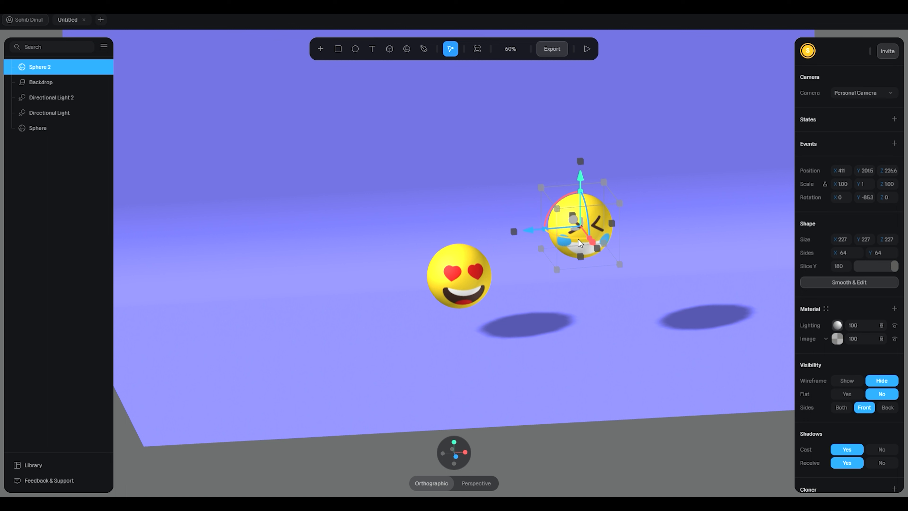
key("ctrl+d")
left_click_drag(526, 230, 325, 248)
left_click(837, 338)
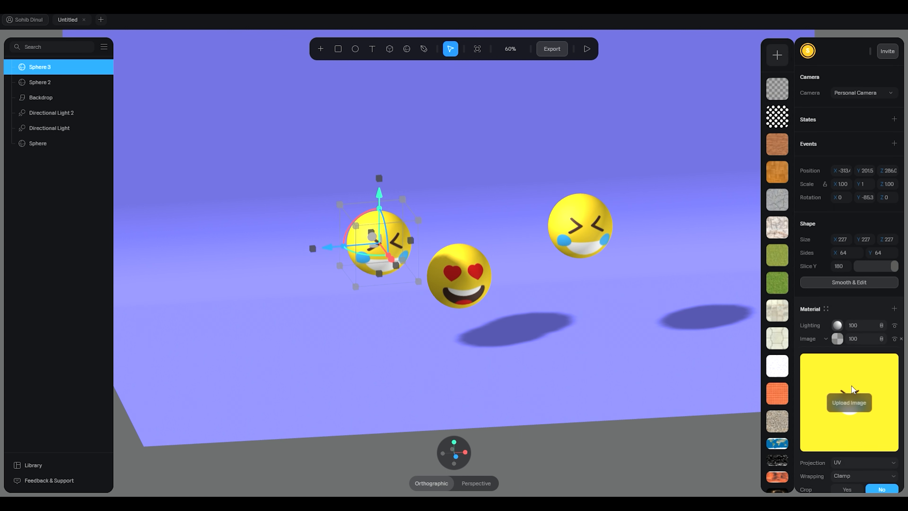
mouse_move(851, 409)
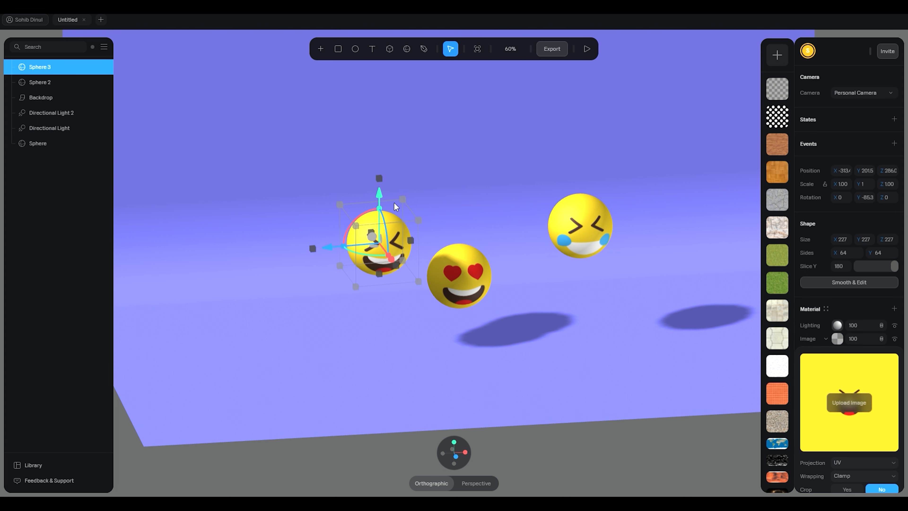
Duplicate the squinting sphere to about X -99, Y 513.5, Z 261 and give the copy the heart-eyes face image
key("ctrl+d")
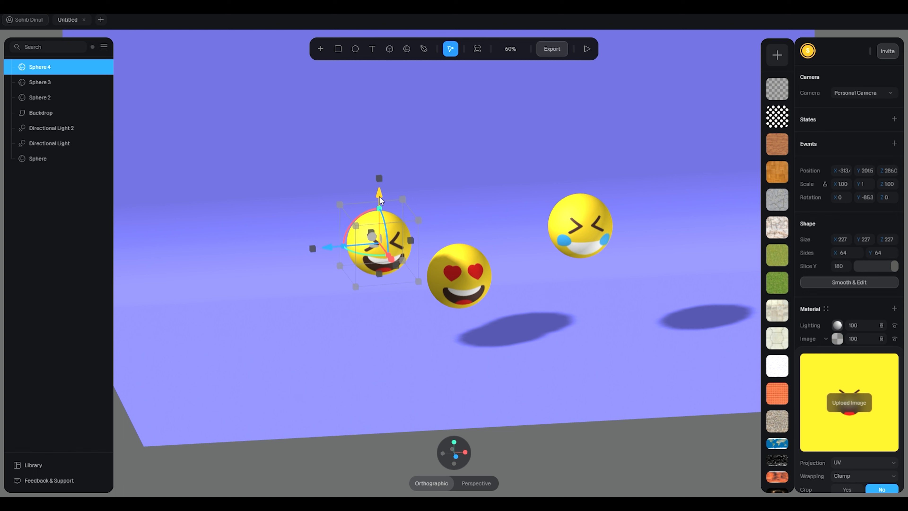
left_click_drag(375, 203, 376, 120)
left_click_drag(328, 166, 413, 166)
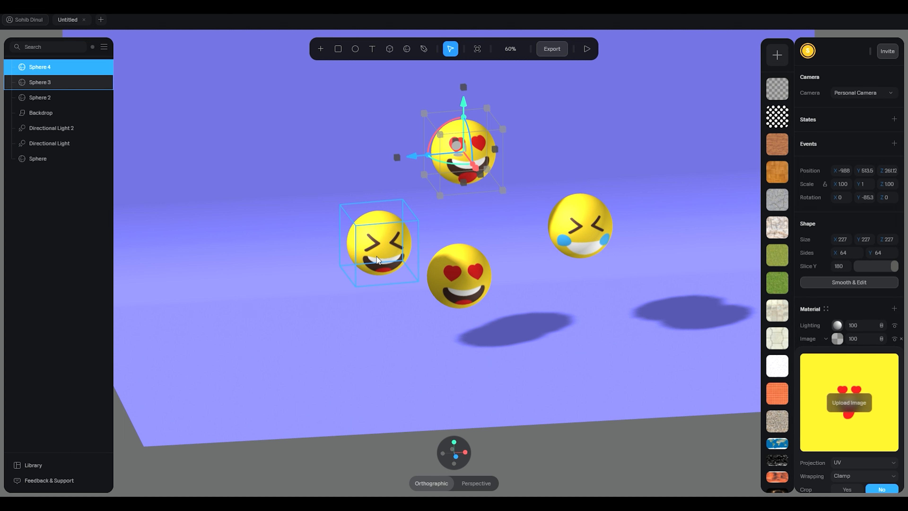
Examine the arrangement of the four emojis and their shadows from the front and from a raised angle
left_click(630, 425)
scroll(400, 254, "down", 5)
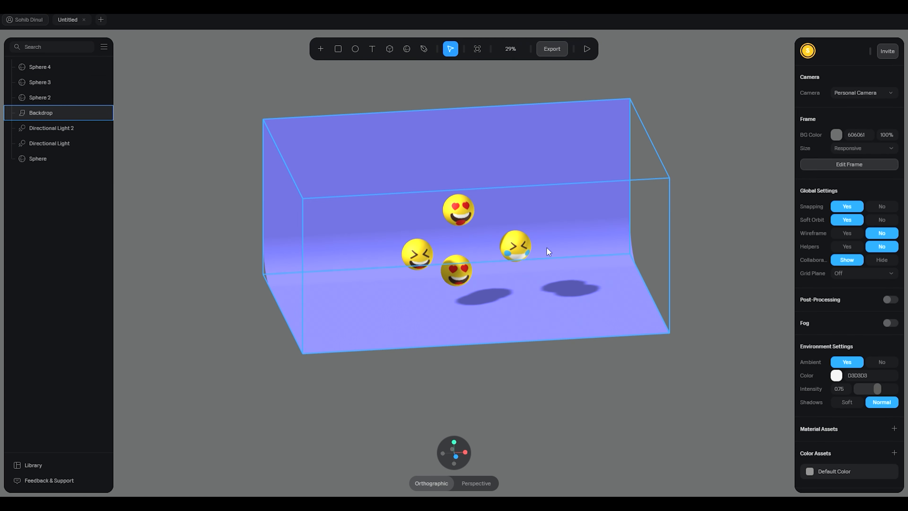
right_click(707, 172)
left_click(716, 182)
left_click(716, 180)
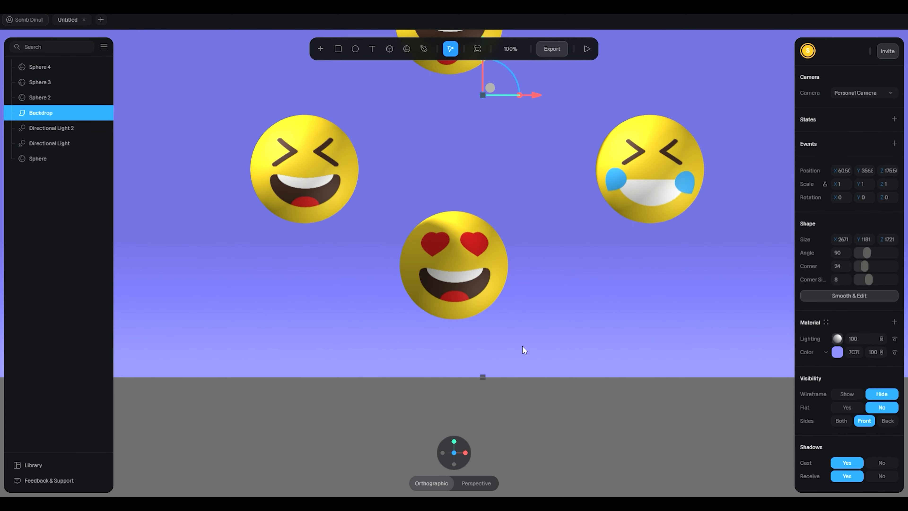
scroll(523, 346, "down", 5)
left_click(578, 333)
left_click_drag(578, 333, 576, 361, "alt")
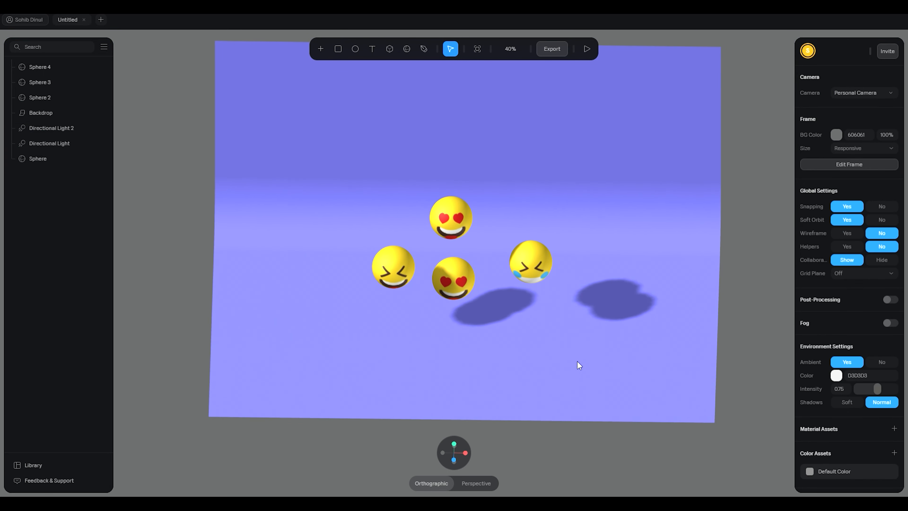
left_click(576, 361)
scroll(524, 142, "up", 3)
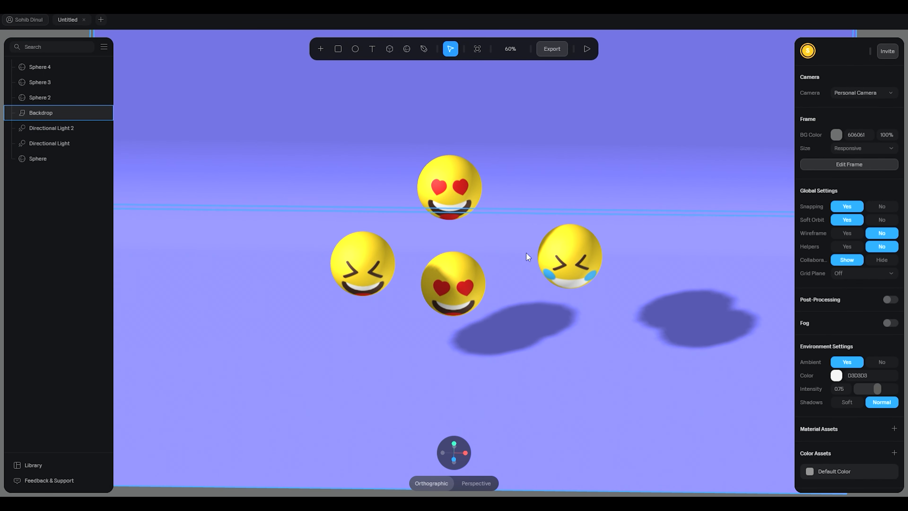
Rotate the original heart-eyes sphere to about Y -53.8, Z 17
left_click(452, 173)
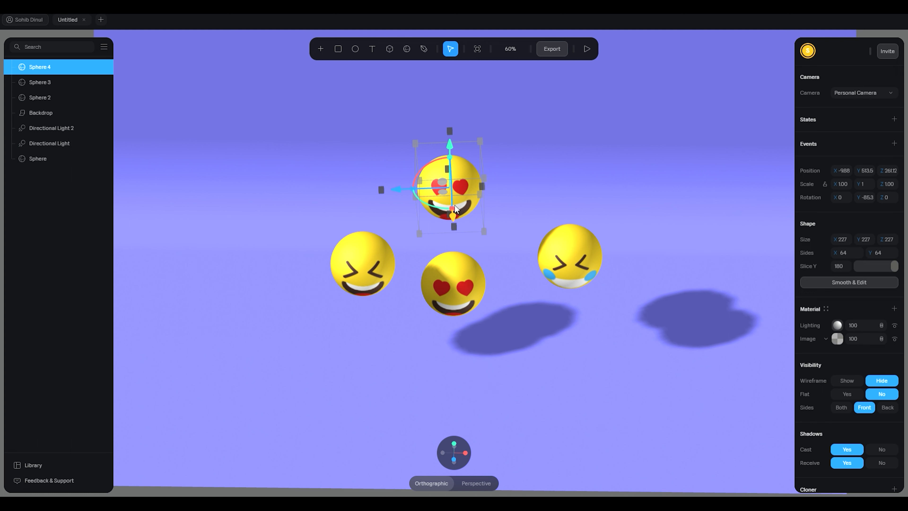
left_click(460, 307)
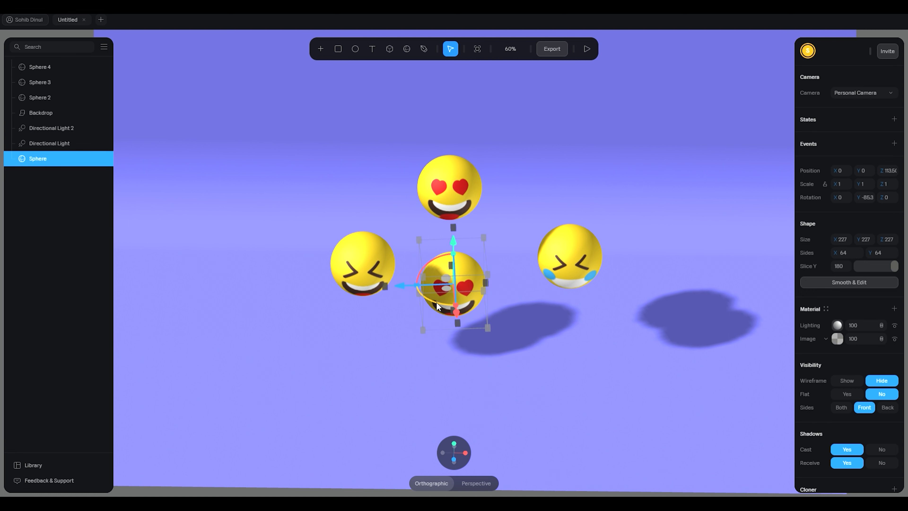
left_click_drag(436, 302, 474, 283)
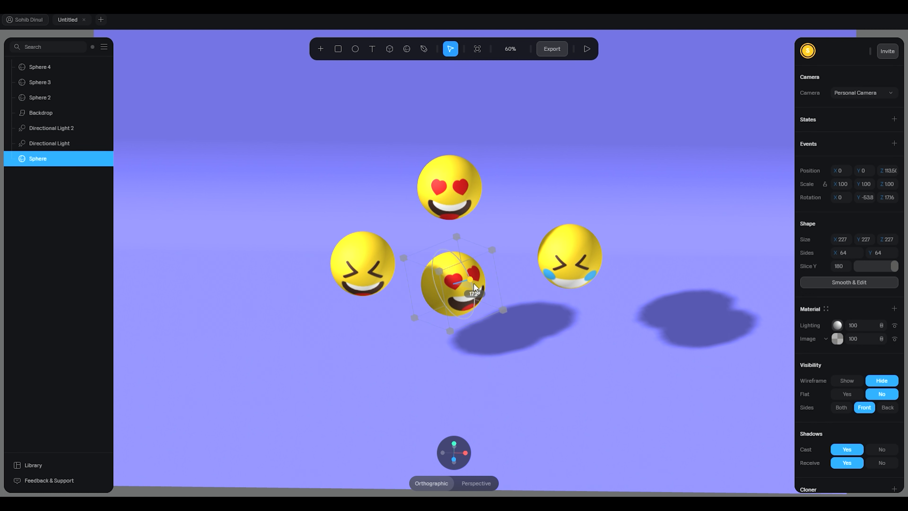
Enlarge the upper heart-eyes sphere to about 329 and tilt it to about Y -53, Z 12.5
left_click_drag(455, 187, 521, 159)
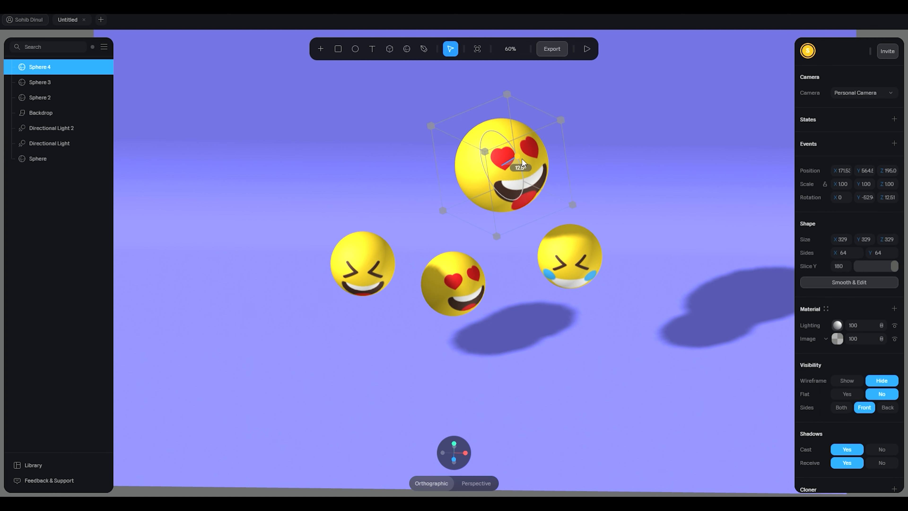
Move the squinting open-mouth sphere to about X -180, Y 201.5, Z -12 and rotate it to about Y -106, Z 49
left_click(346, 257)
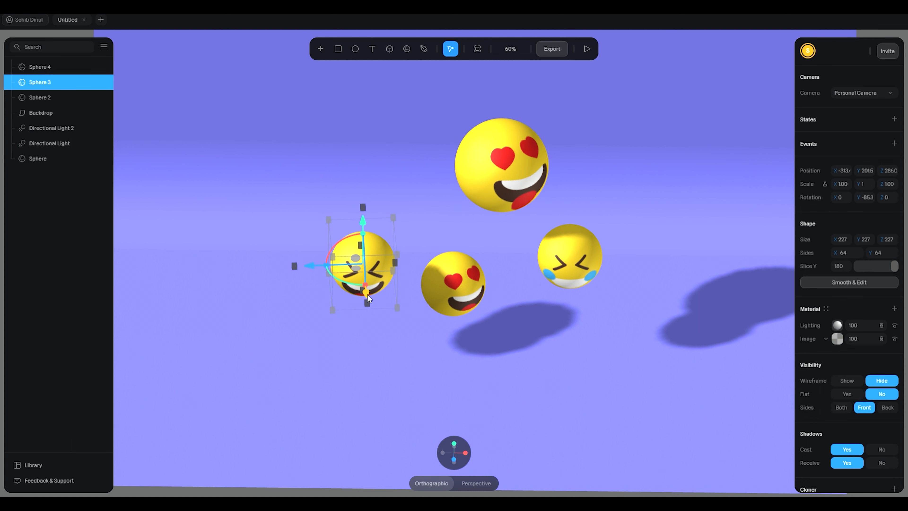
left_click_drag(368, 299, 367, 250)
left_click_drag(305, 217, 347, 218)
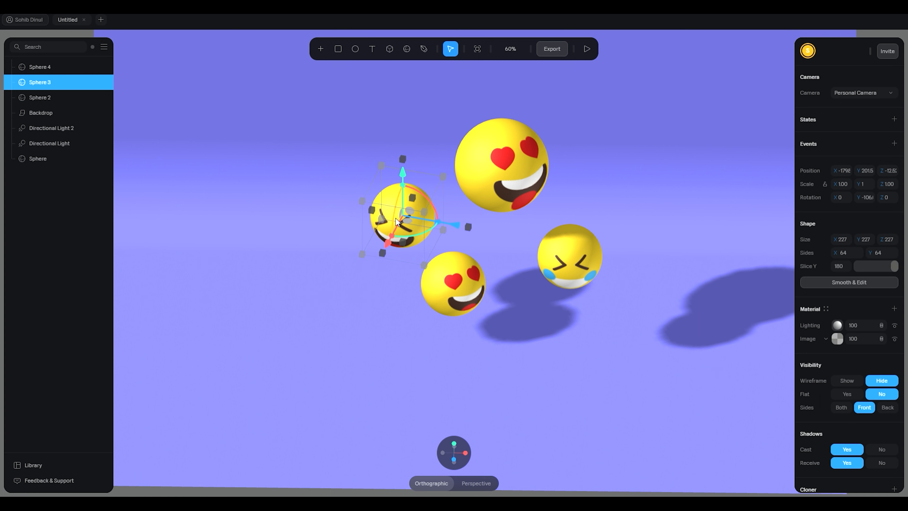
left_click_drag(394, 233, 396, 217)
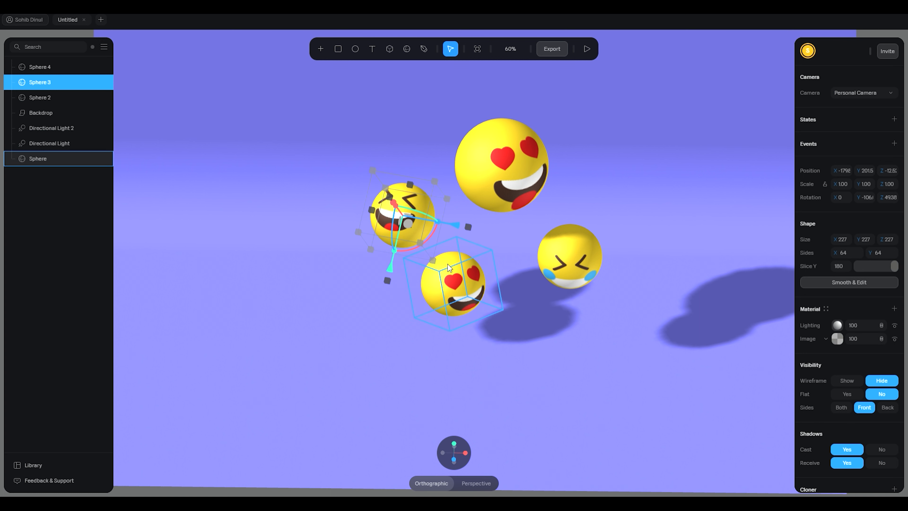
Enlarge the squinting open-mouth sphere to about 297 and shift it clear of the lower heart-eyes sphere
left_click_drag(438, 267, 451, 288)
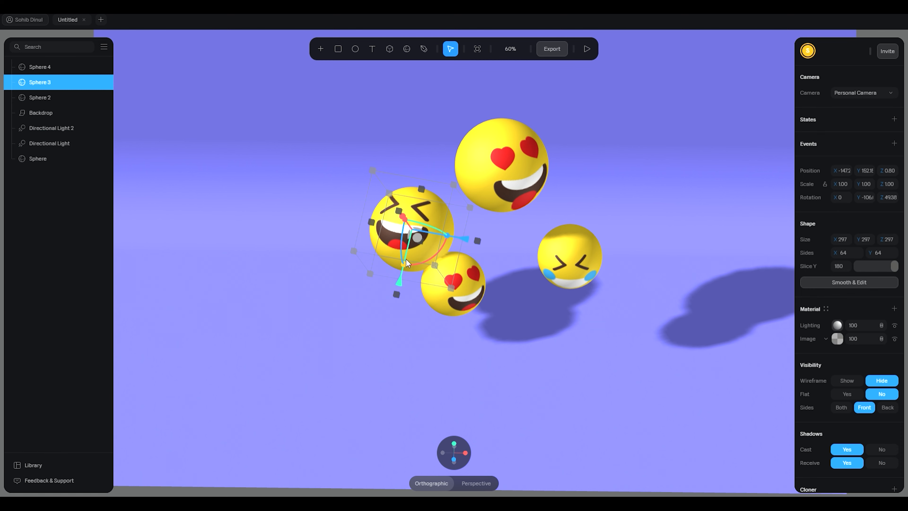
left_click_drag(623, 189, 563, 167)
left_click_drag(478, 177, 512, 206)
left_click(526, 264)
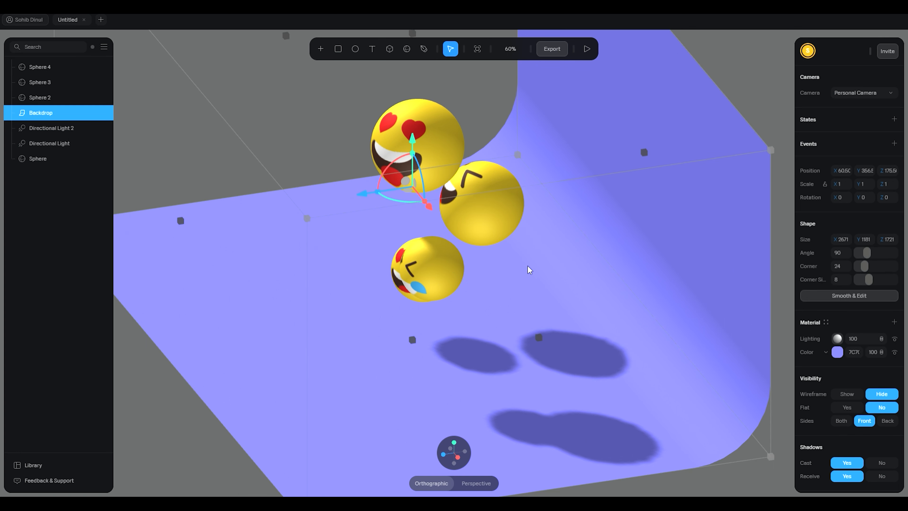
left_click_drag(526, 264, 559, 293, "alt")
Shrink the teary laughing sphere to about 193, rotate it to about X -11.6, Y -60.8, Z 2.3, and reposition it above the backdrop floor
left_click(578, 249)
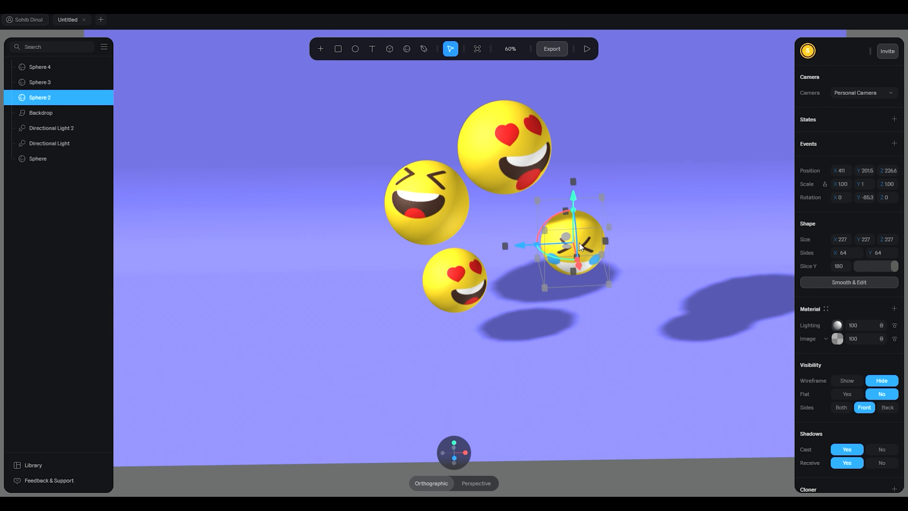
mouse_move(577, 245)
left_mouse_down()
mouse_move(578, 238)
mouse_move(549, 254)
mouse_move(574, 252)
left_mouse_up()
left_click_drag(614, 214, 602, 222, "shift")
mouse_move(572, 243)
left_mouse_down()
mouse_move(526, 249)
mouse_move(564, 270)
mouse_move(571, 255)
left_mouse_up()
left_click(600, 248)
left_click(538, 245)
left_click(622, 311)
Shift the large upper heart-eyes sphere slightly along its X axis and shrink the lower heart-eyes sphere a little
left_click(508, 150)
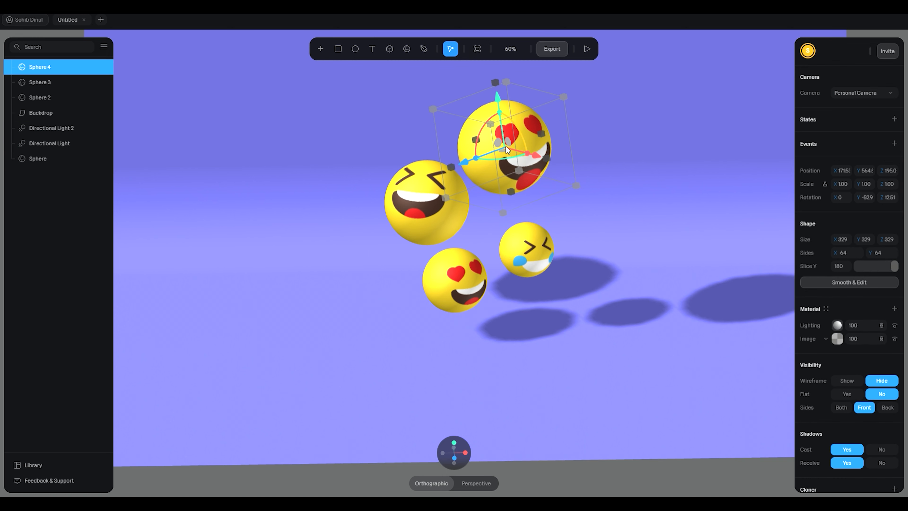
left_click_drag(535, 137, 545, 140)
left_click(473, 258)
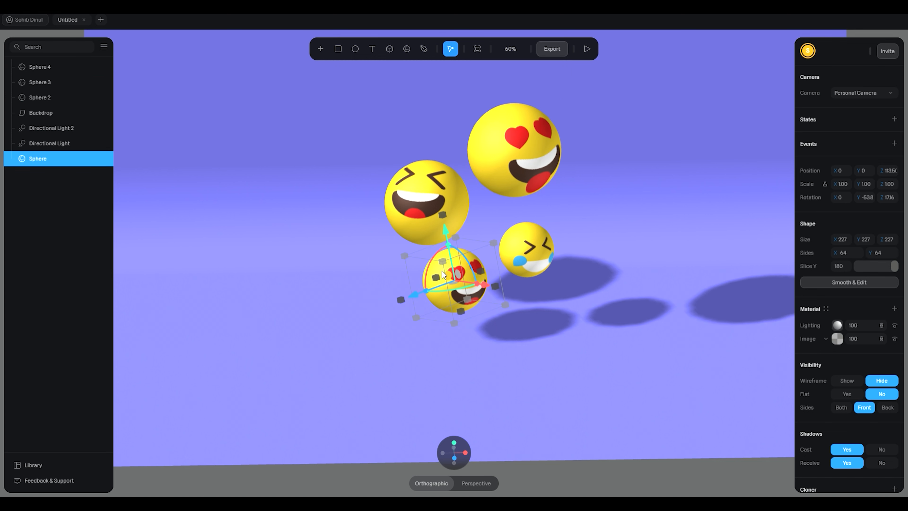
left_click_drag(407, 256, 422, 273)
left_click(626, 292)
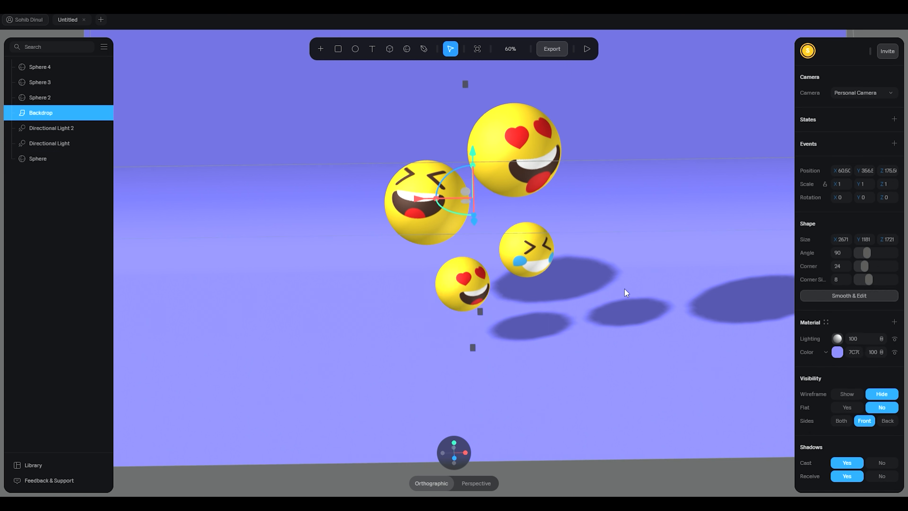
Examine the emoji arrangement and how the backdrop fills the view from different distances and angles
scroll(357, 279, "down", 5)
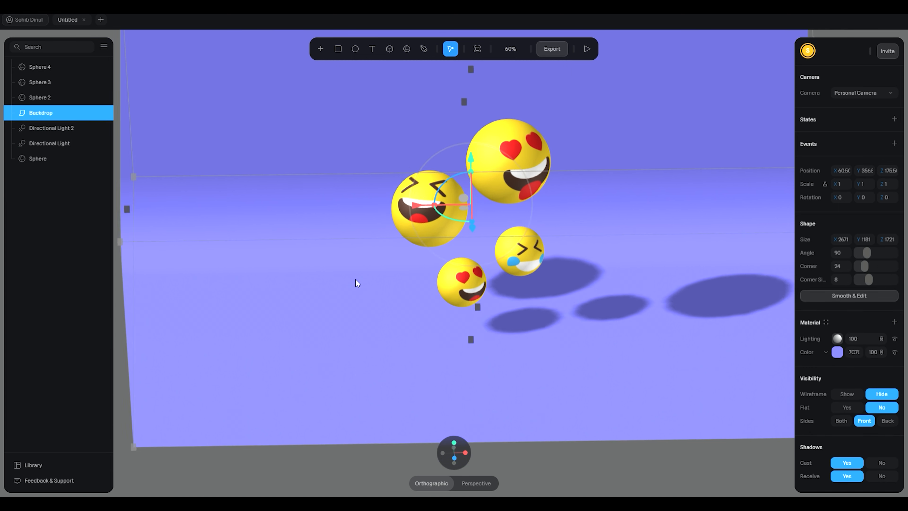
left_click(536, 422)
scroll(443, 289, "down", 3)
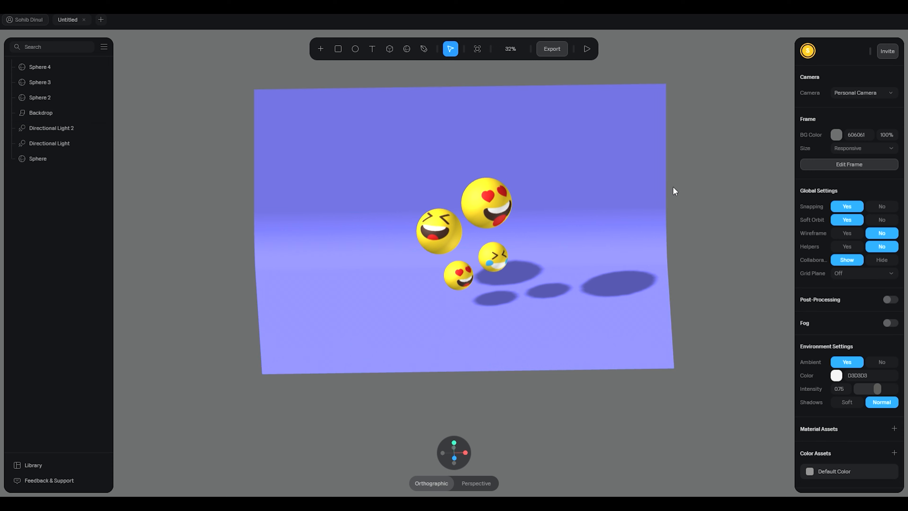
scroll(636, 146, "up", 4)
right_click(643, 93)
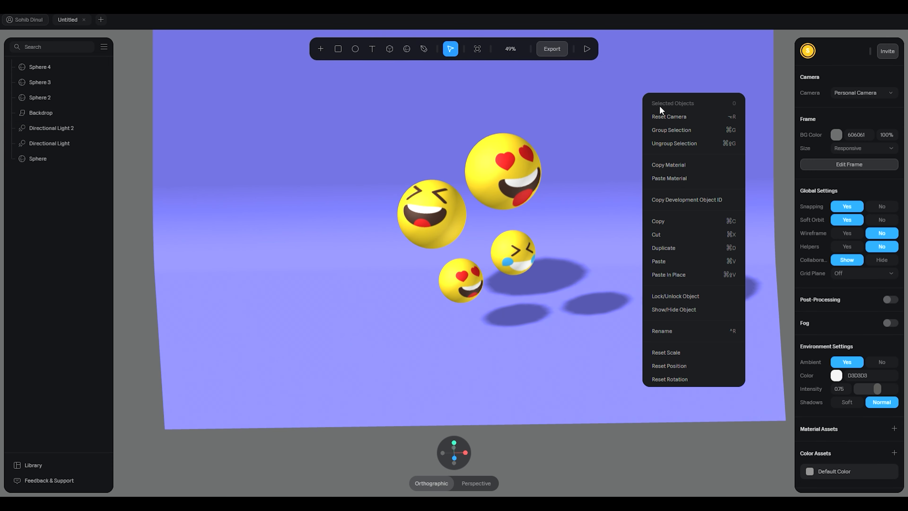
right_click(137, 137)
left_click(150, 148)
scroll(454, 265, "down", 5)
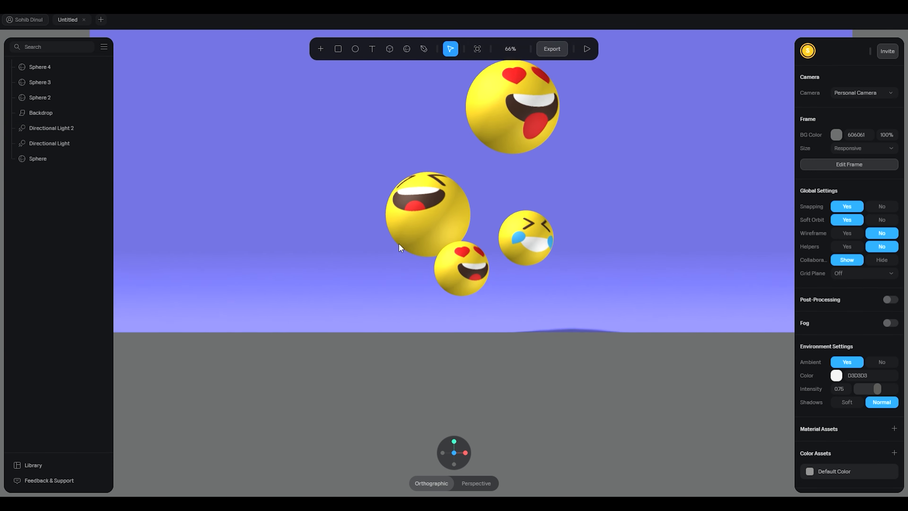
scroll(395, 316, "down", 2)
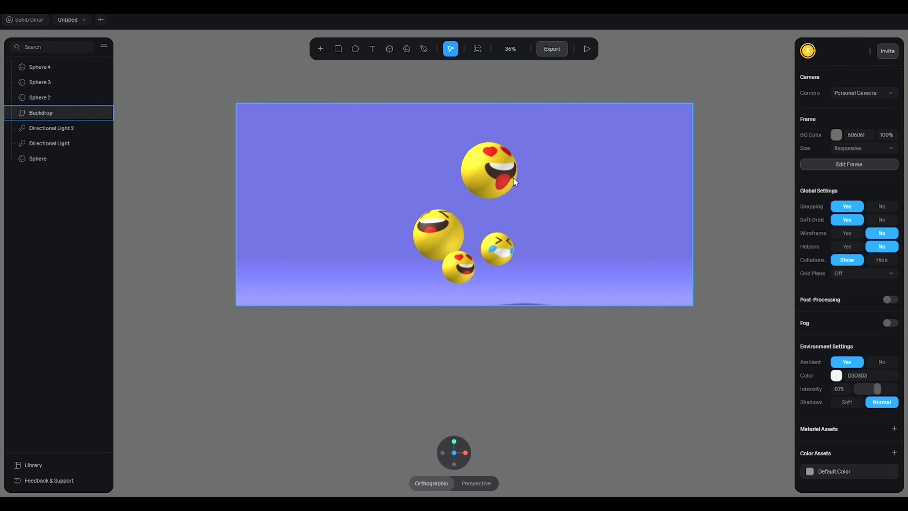
left_click_drag(615, 89, 602, 131, "alt")
Lock the Backdrop and move Sphere 2, Sphere 3 and Sphere 4 below the directional lights, just above Sphere, in the object order
left_click(603, 135)
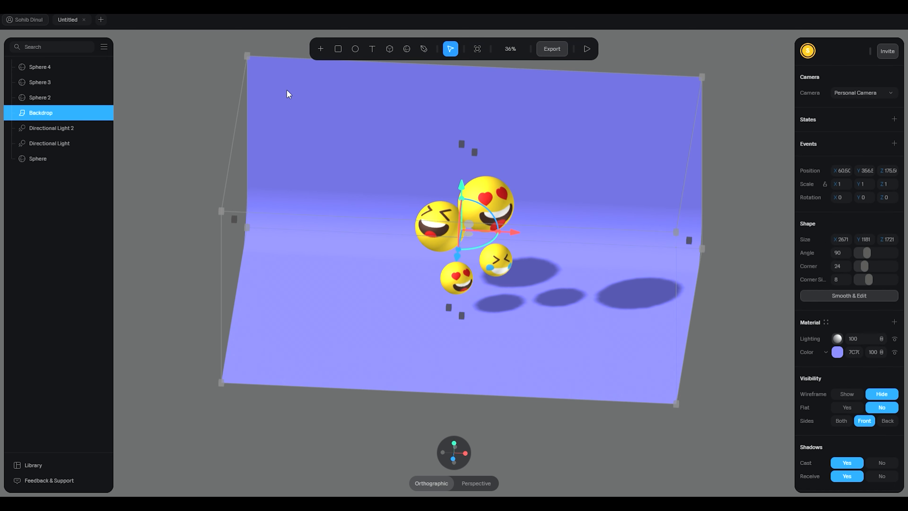
left_click(45, 95)
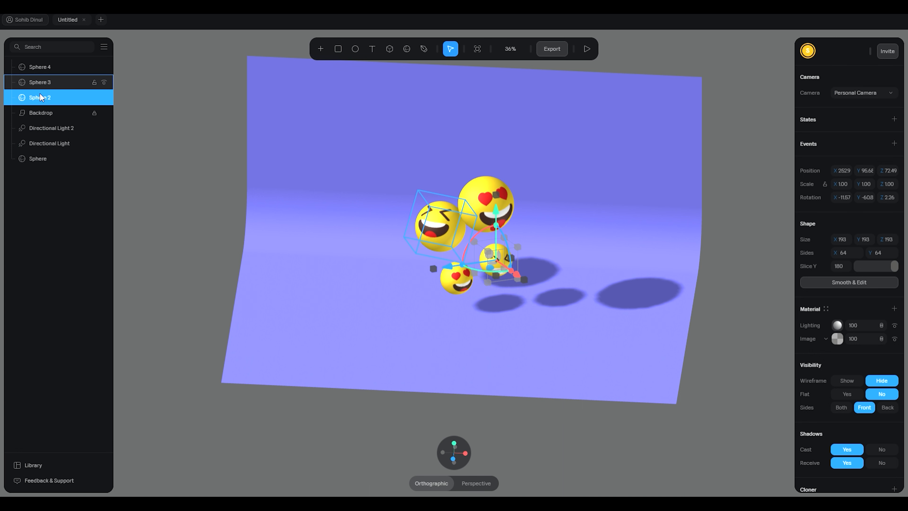
left_click(40, 68, "shift")
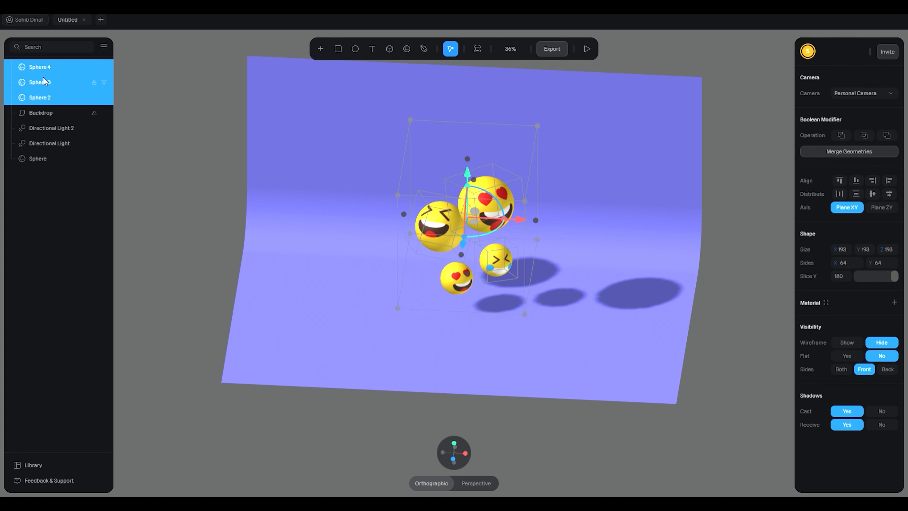
left_click_drag(44, 117, 39, 152)
left_click(212, 197)
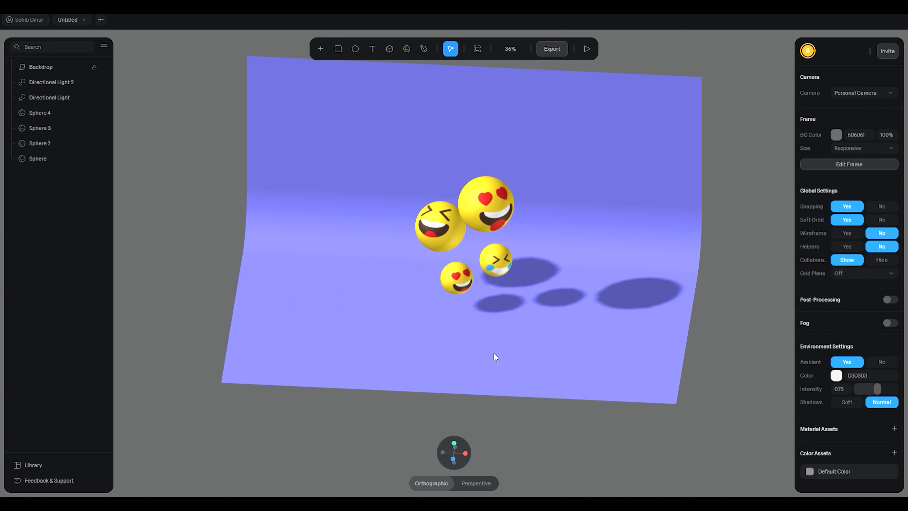
Unlock the Backdrop and extend it outward on both sides and in height and depth to about 4296 x 1404 x 2100
left_click_drag(495, 357, 530, 400)
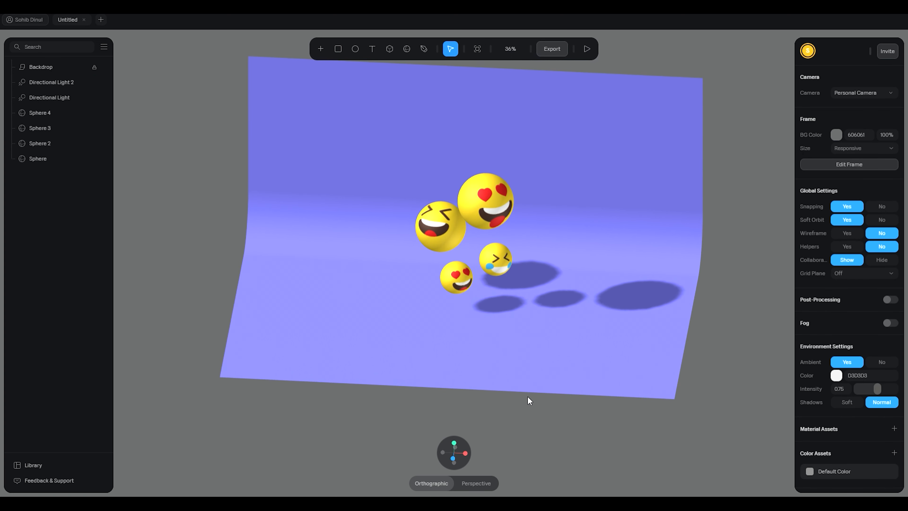
right_click(526, 395)
left_click(549, 407)
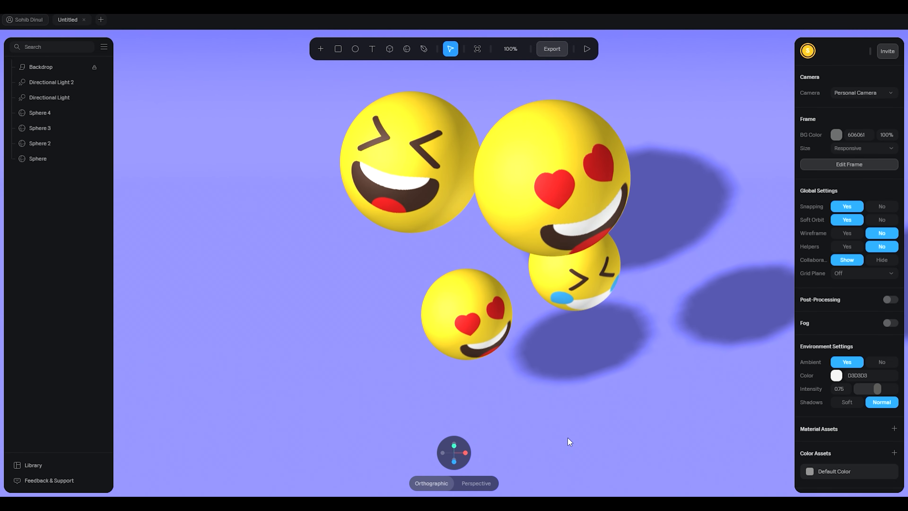
left_click(601, 206)
scroll(577, 244, "down", 6)
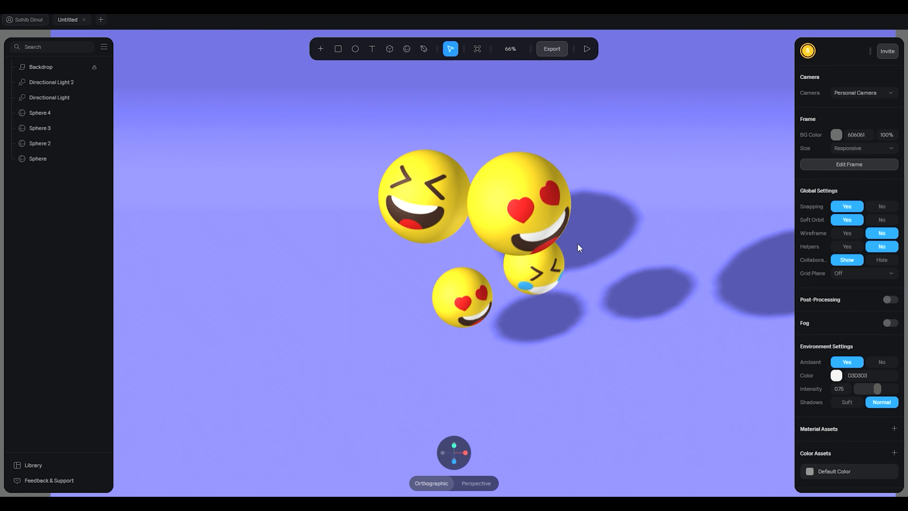
left_click_drag(597, 301, 601, 293, "alt")
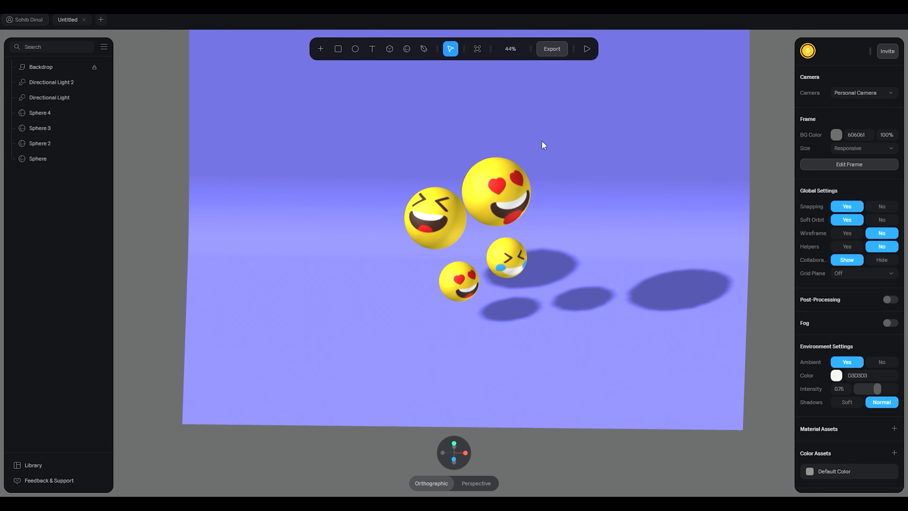
left_click(222, 93)
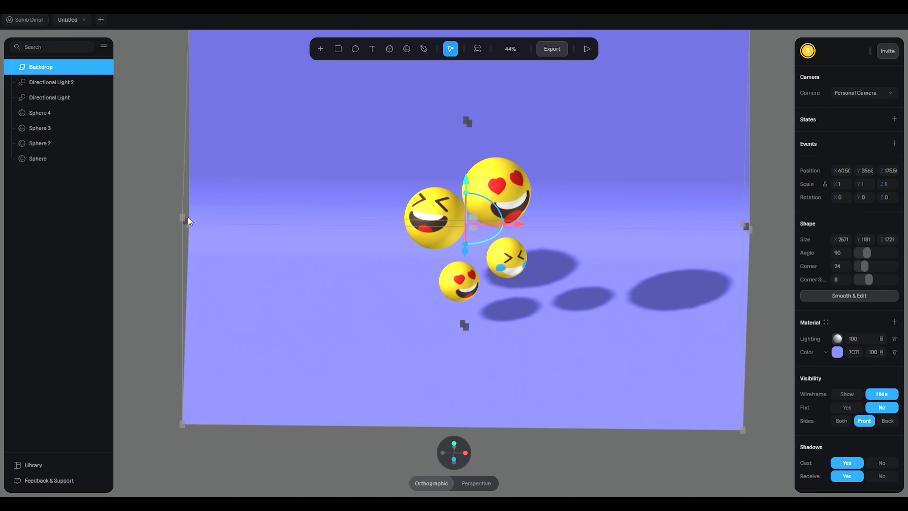
left_click_drag(187, 223, 10, 213)
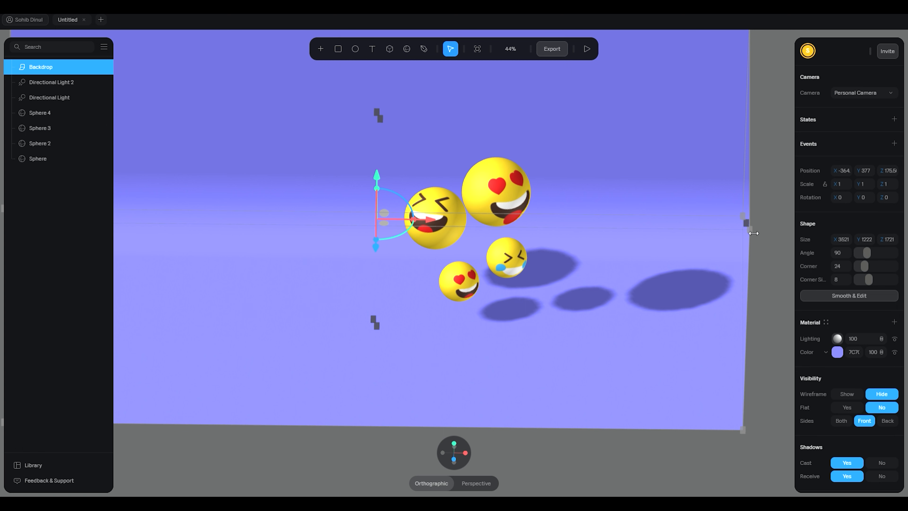
left_click_drag(750, 235, 904, 232)
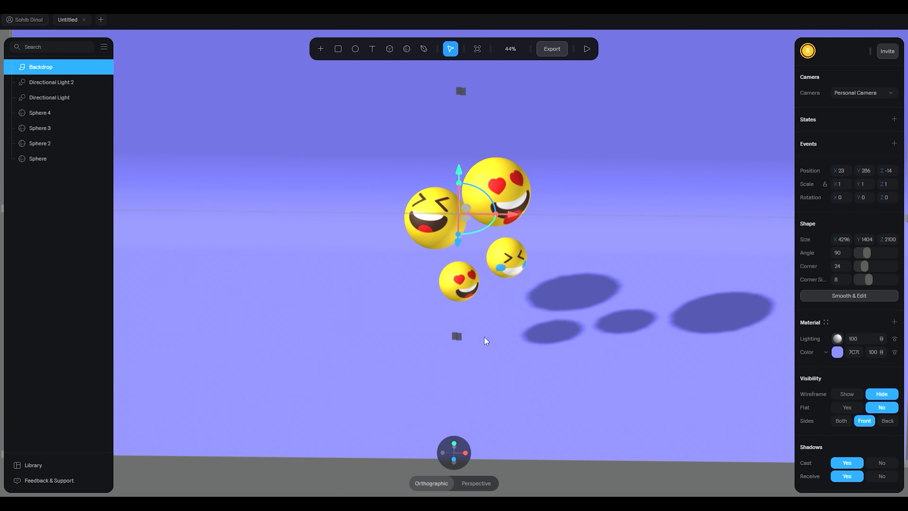
Extend the Backdrop's floor toward the front to a depth of about 3194, keeping its other dimensions, and lock it
scroll(476, 347, "down", 3)
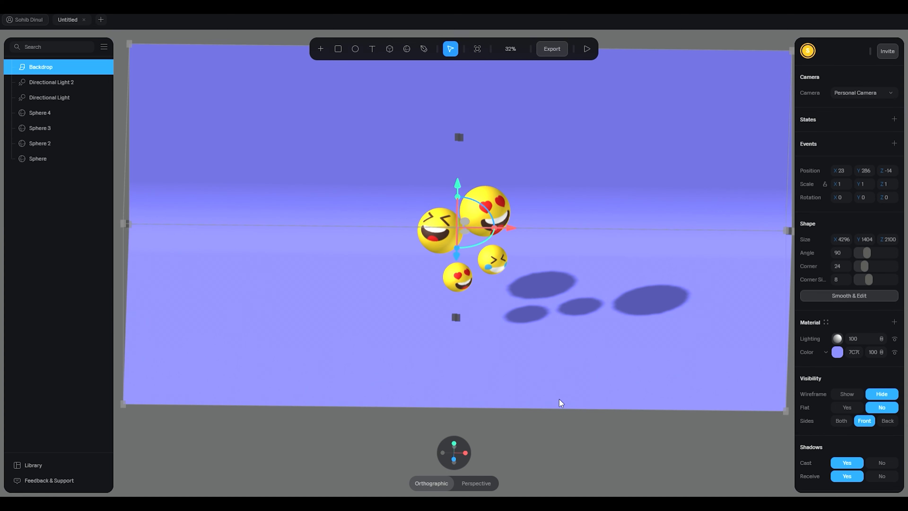
left_click_drag(625, 446, 591, 430, "alt")
left_click_drag(401, 300, 341, 374)
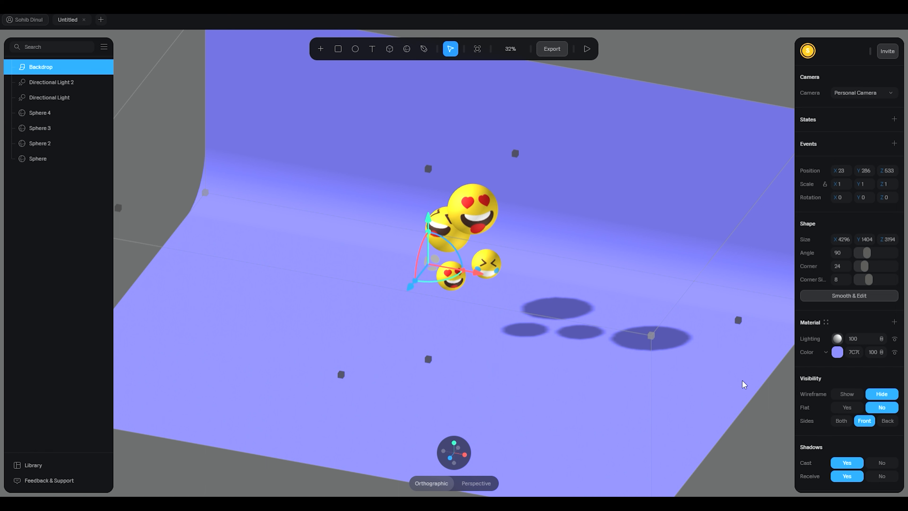
mouse_move(98, 69)
left_click(346, 265)
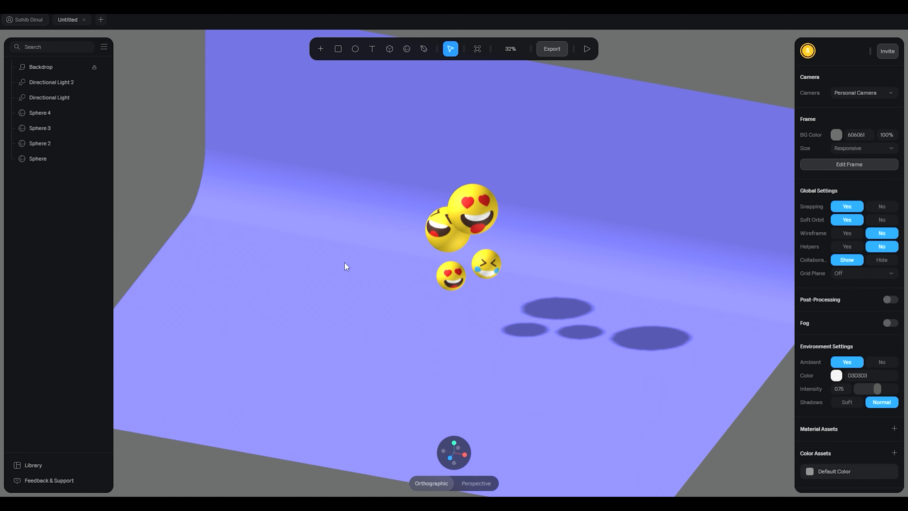
Unlock the Backdrop and raise it to about Y 502 so the floor sits closer beneath the emoji spheres
left_click_drag(282, 395, 309, 394)
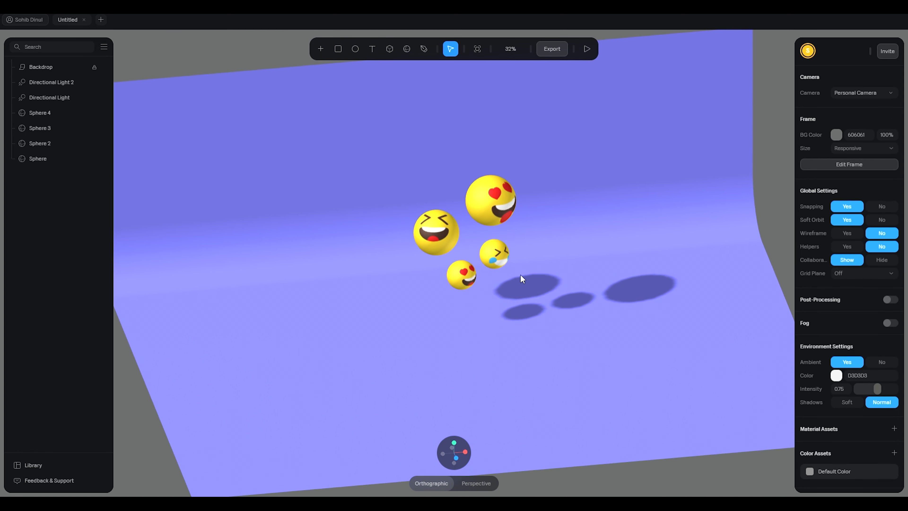
left_click(97, 72)
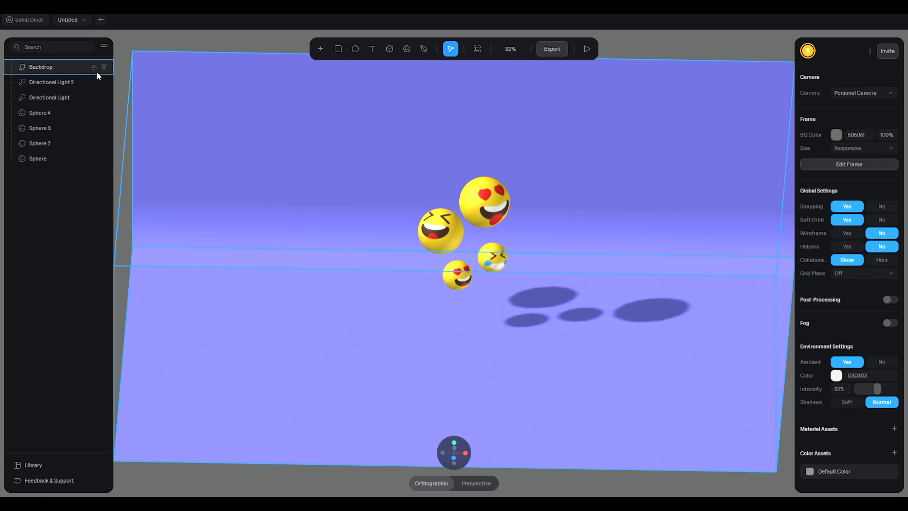
left_click(644, 265)
left_click_drag(454, 216, 453, 192)
left_click(539, 456)
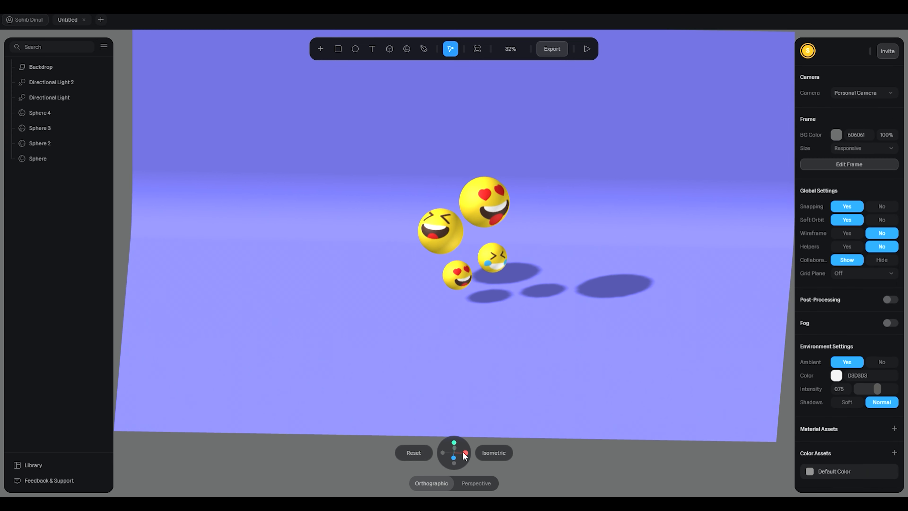
Examine the spheres' spacing and shadows on the backdrop from the side, front, top and angled views
left_click(464, 453)
left_click(488, 450)
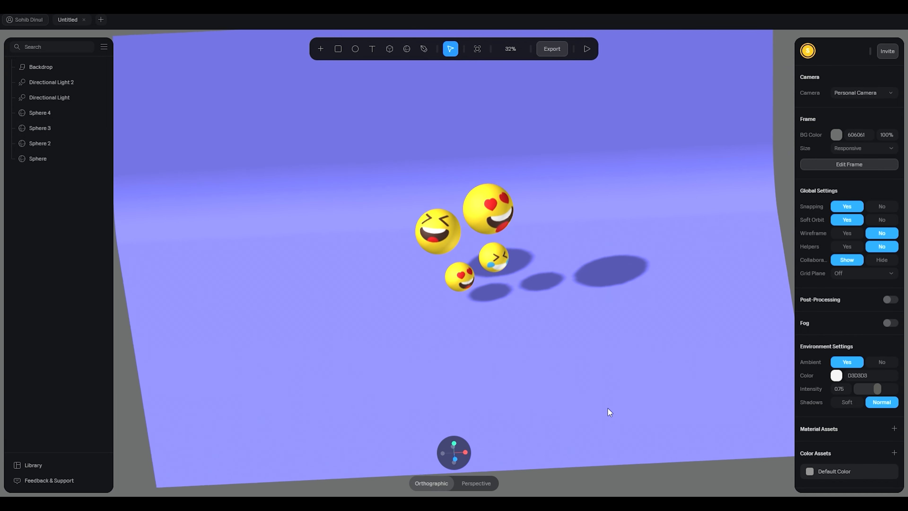
left_click(546, 252)
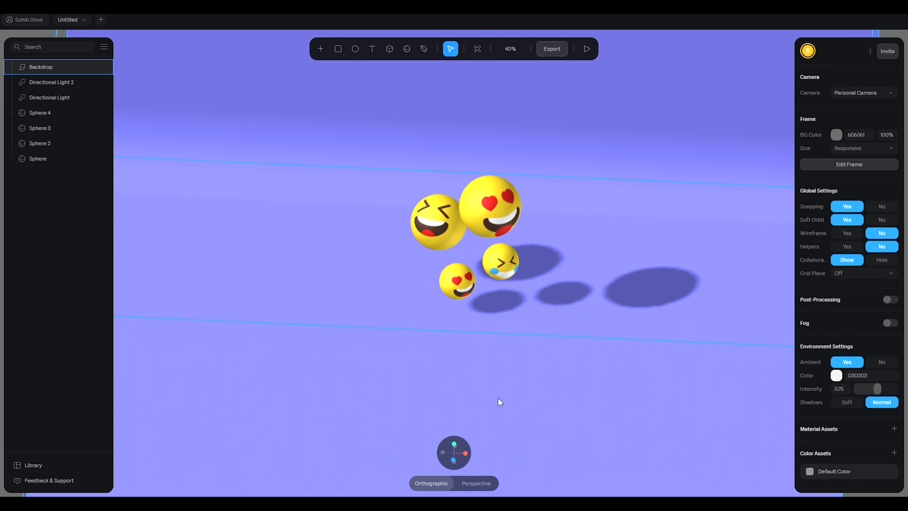
left_click(451, 461)
left_click(454, 457)
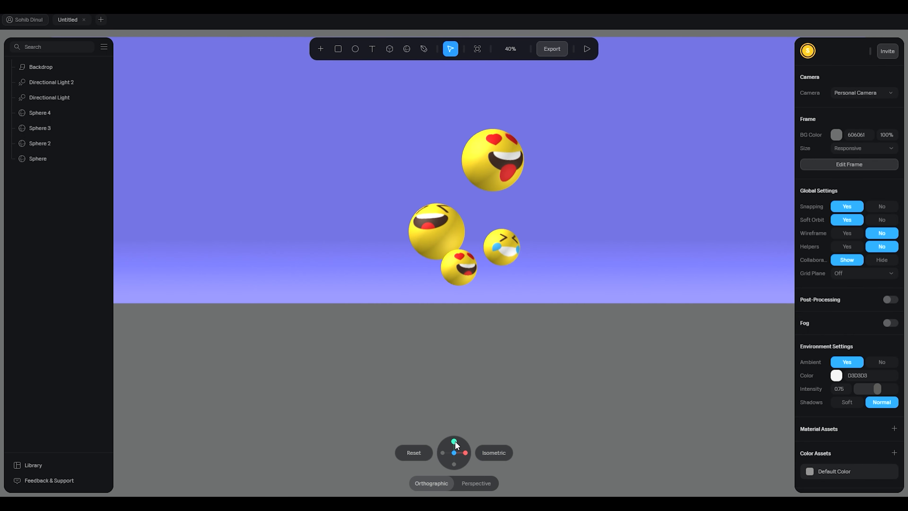
left_click(454, 444)
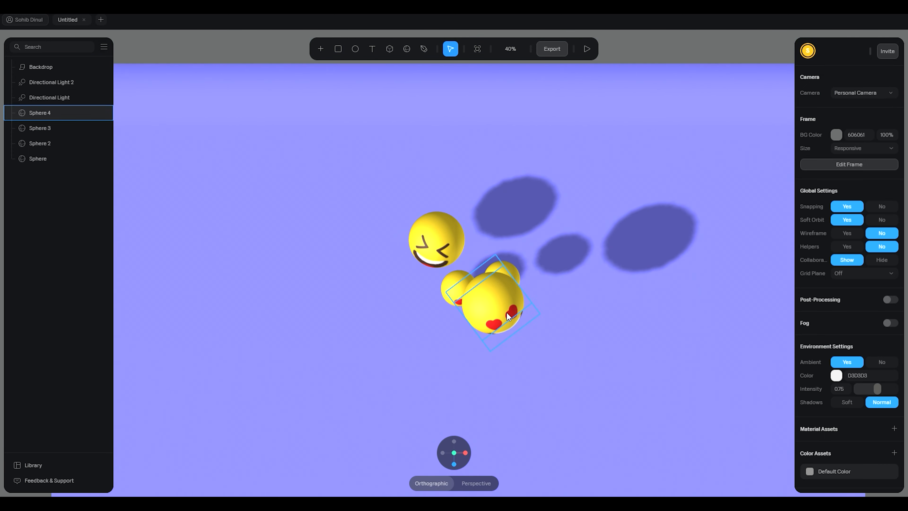
left_click(511, 360)
left_click_drag(539, 399, 540, 346)
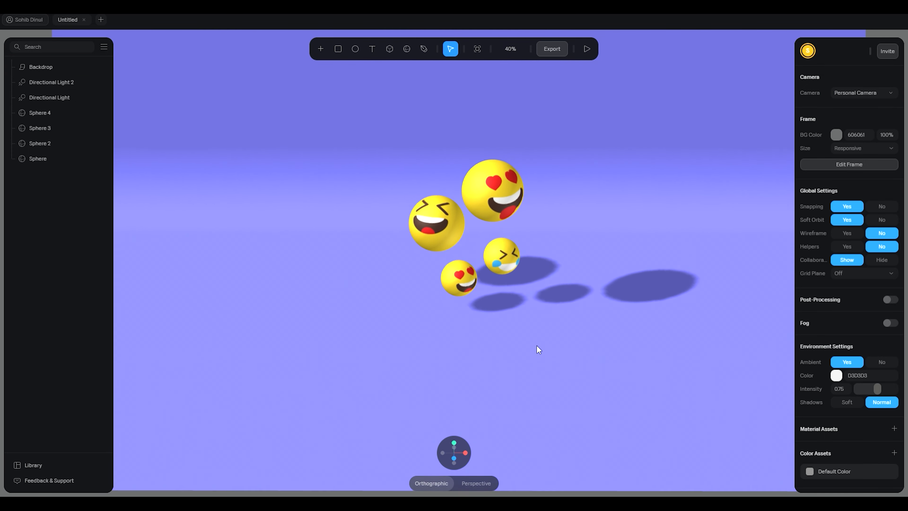
left_click(491, 222)
Lock the Backdrop again so it cannot be selected or moved in the scene
left_click(545, 318)
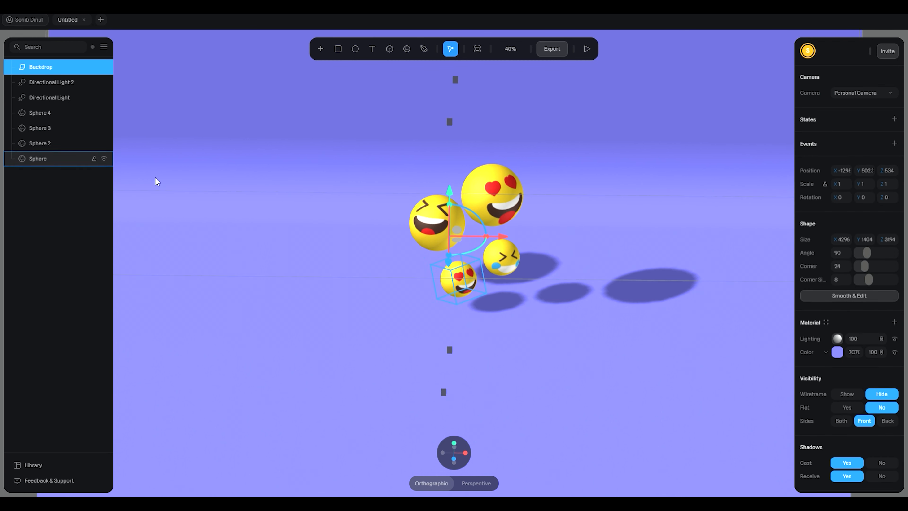
scroll(294, 231, "down", 4)
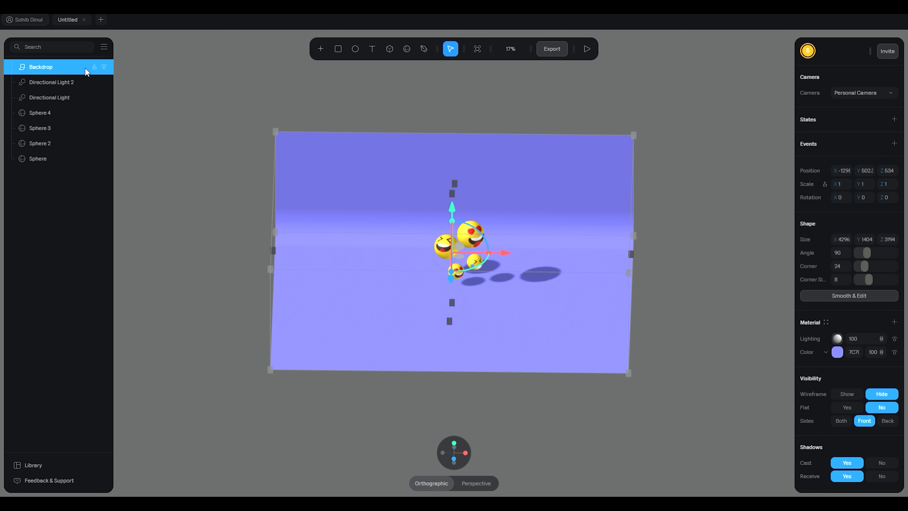
left_click(94, 68)
scroll(528, 244, "up", 5)
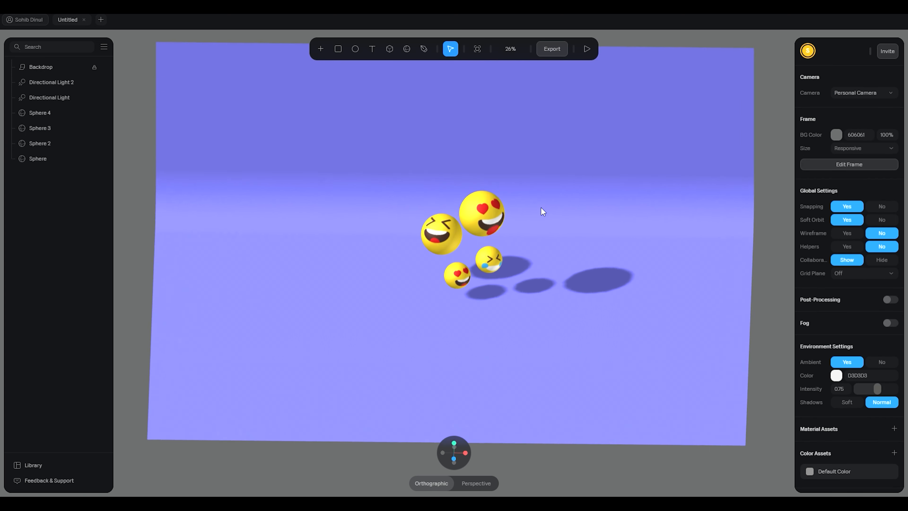
left_click_drag(586, 265, 575, 215)
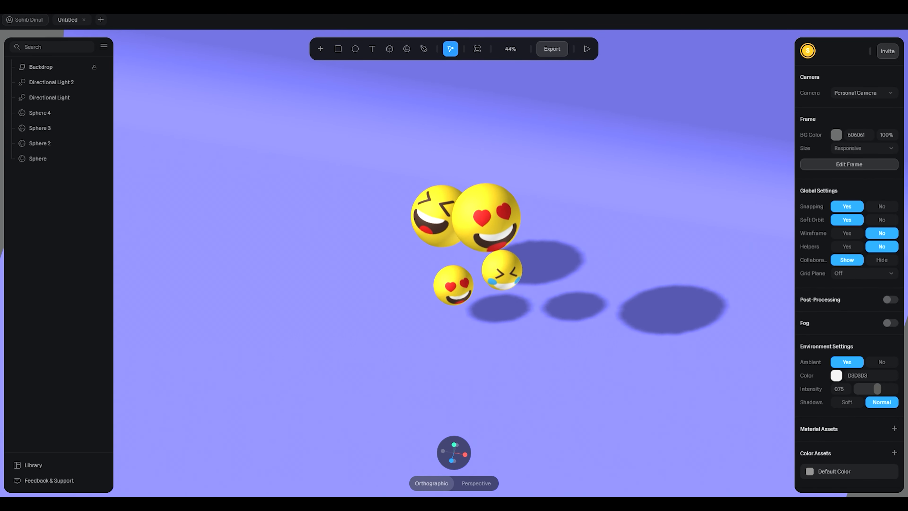
Enlarge the biggest heart-eyes emoji (Sphere 4) to a size of 347 and move it to about X 255, Y 583, Z 212
left_click_drag(380, 161, 543, 113)
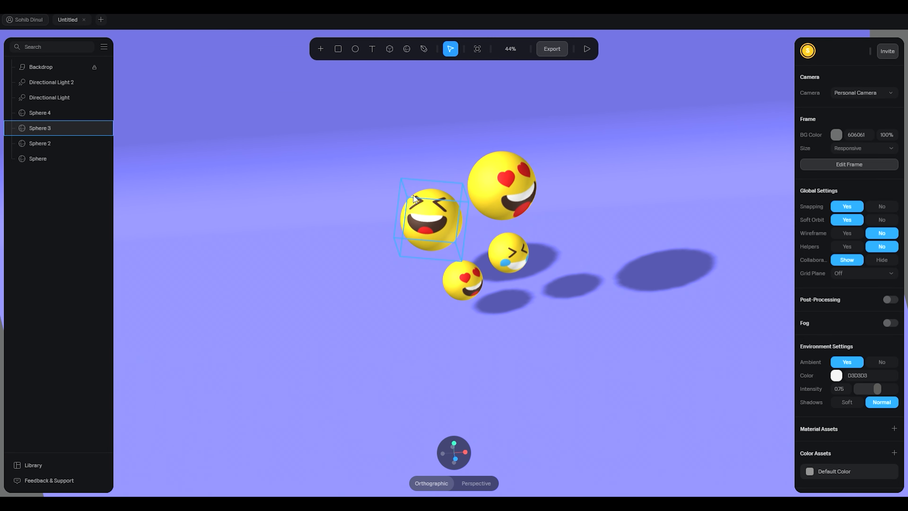
scroll(585, 141, "down", 2)
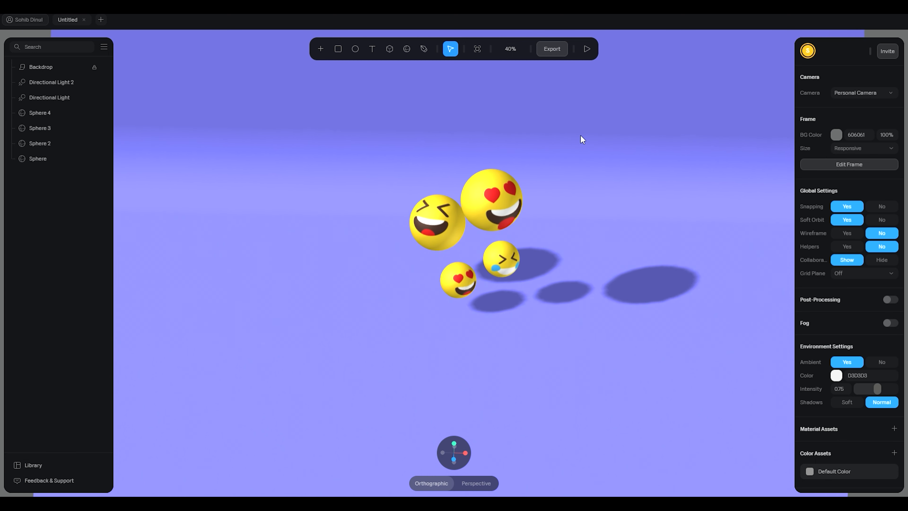
left_click(508, 195)
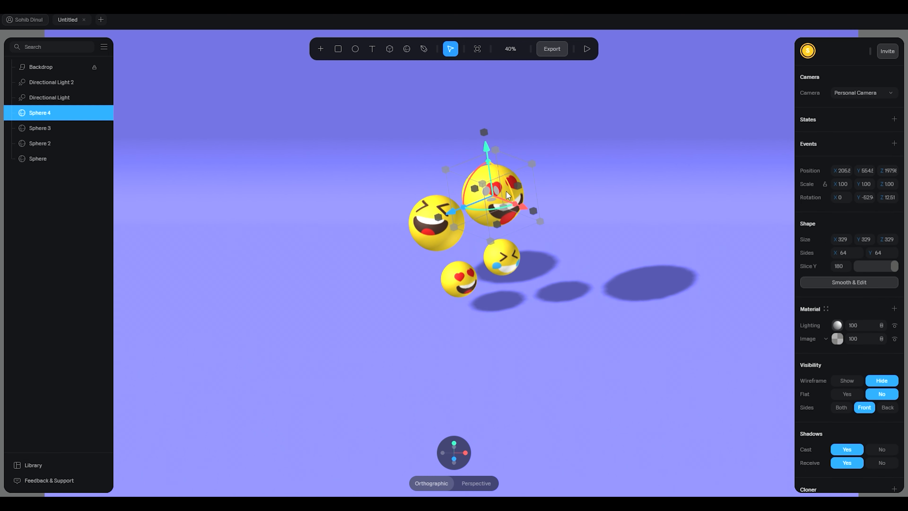
left_click_drag(525, 212, 546, 161)
key("ctrl+z")
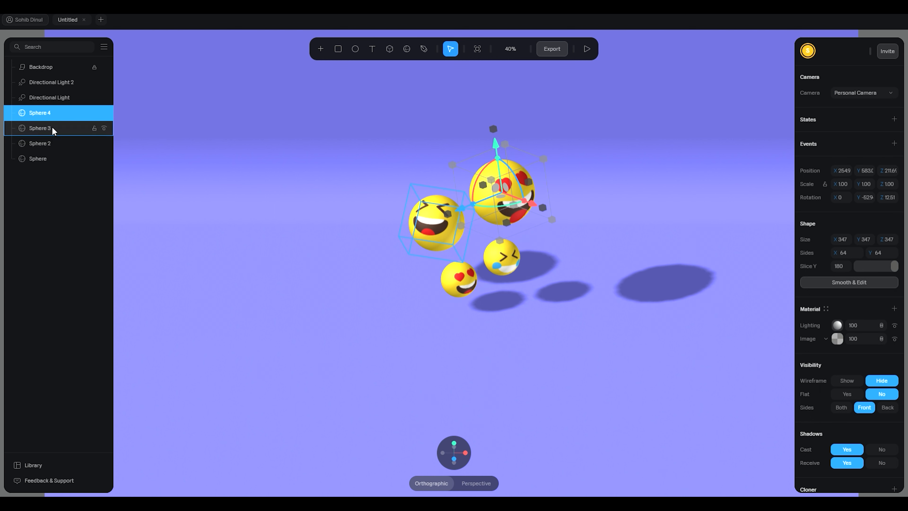
Raise the Directional Light to about Y 620 to shift the shadows on the backdrop
left_click(67, 83)
left_click(68, 98)
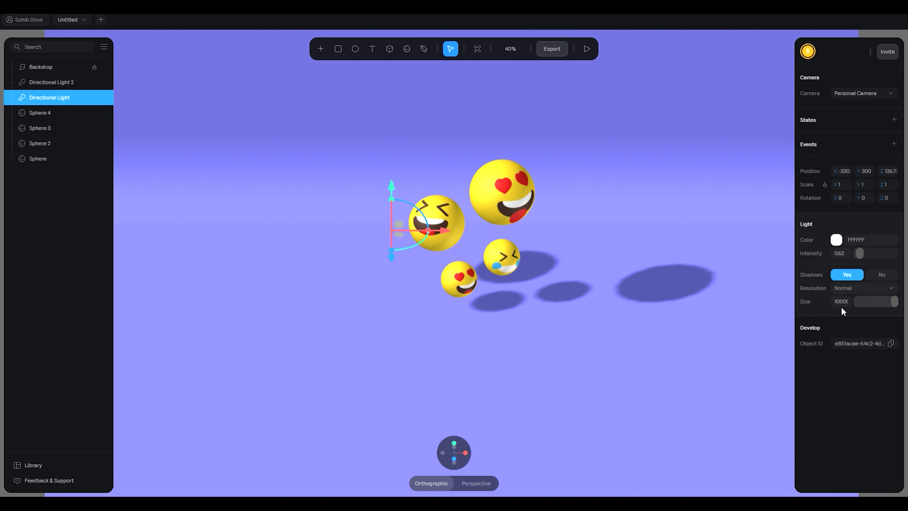
key("Up")
left_click(66, 98)
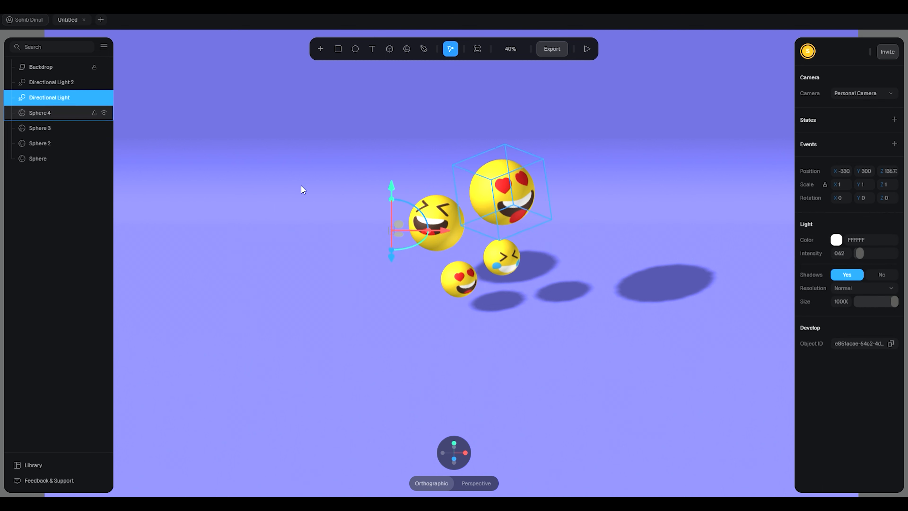
left_click_drag(392, 186, 391, 135)
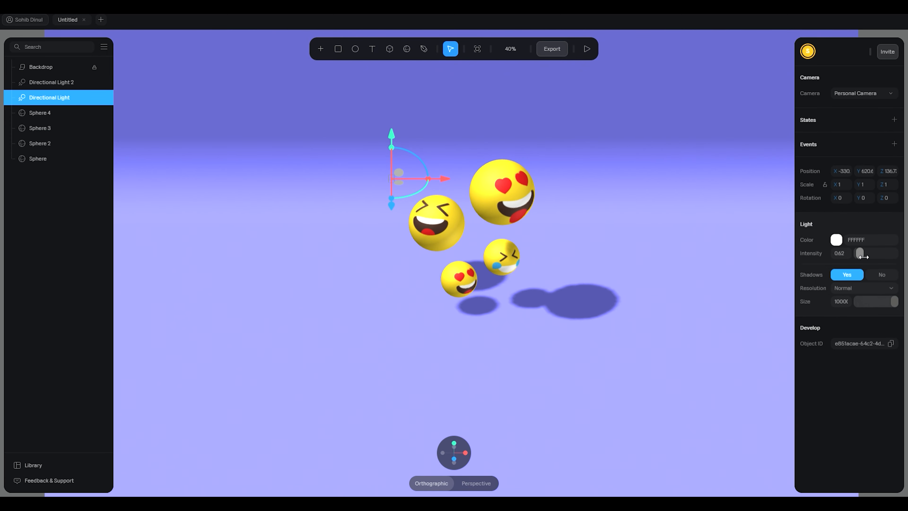
Try the Huge shadow resolution on the Directional Light and set it back to Normal
left_click_drag(863, 257, 863, 256)
left_click(845, 316)
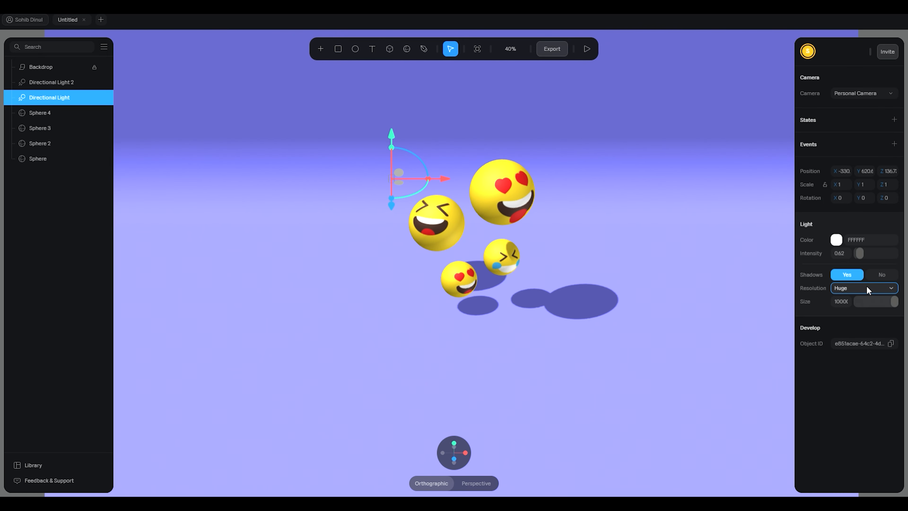
left_click(851, 304)
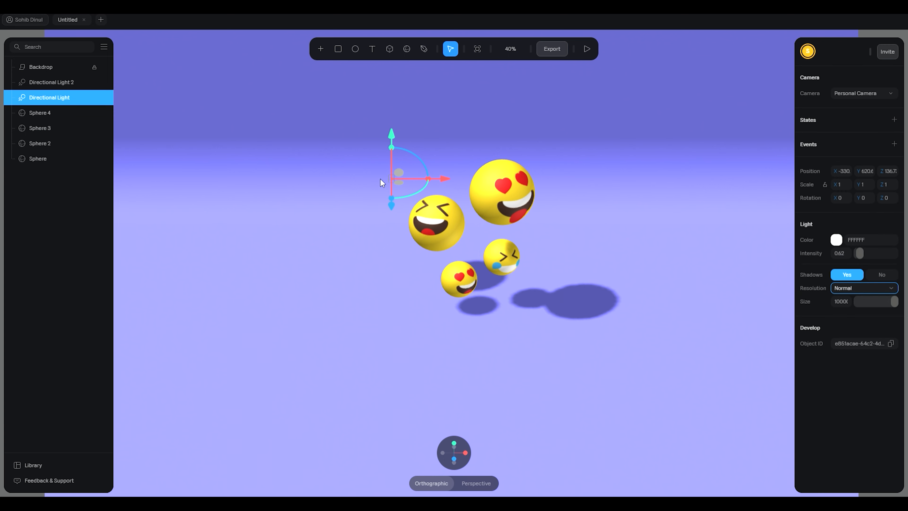
Try moving the Directional Light to about X -372, Y 790, Z 130
left_click(390, 136)
left_click_drag(392, 139, 406, 153)
left_click_drag(445, 186, 380, 182)
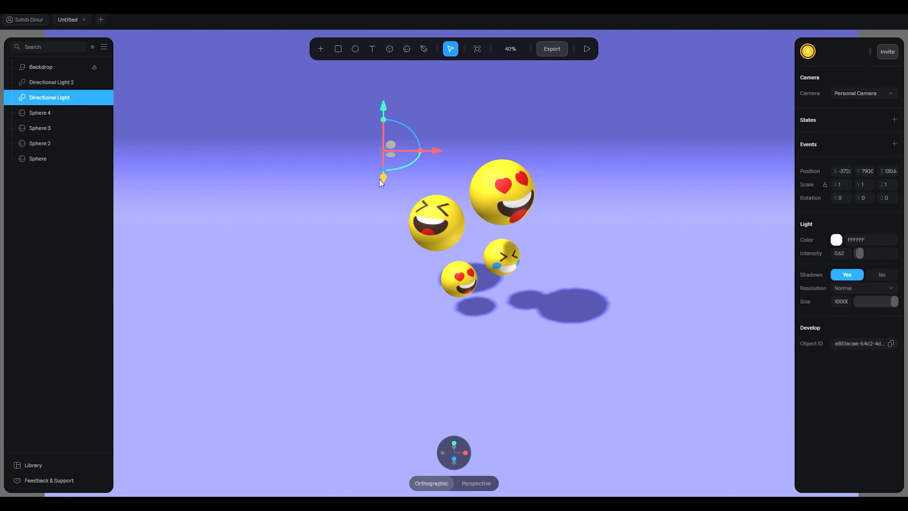
left_click(679, 241)
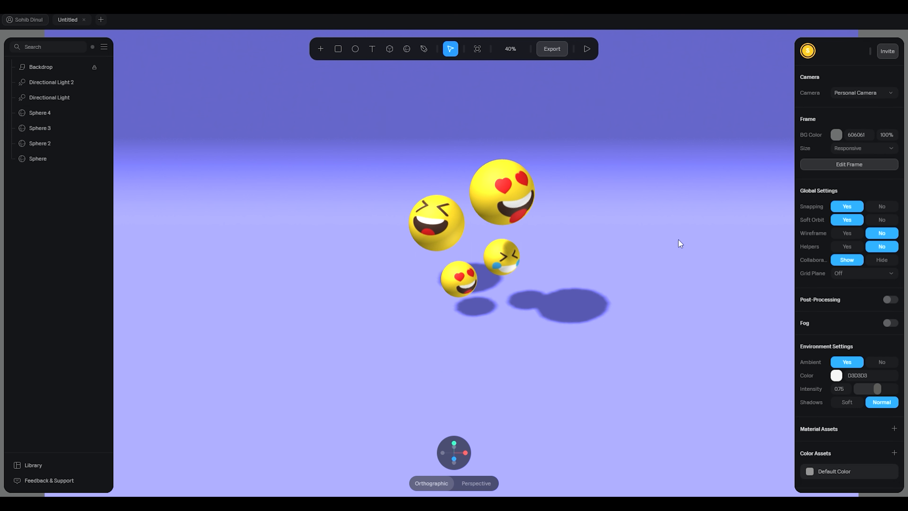
Undo the Directional Light's last moves
right_click(679, 241)
left_click(301, 140)
left_click(359, 171)
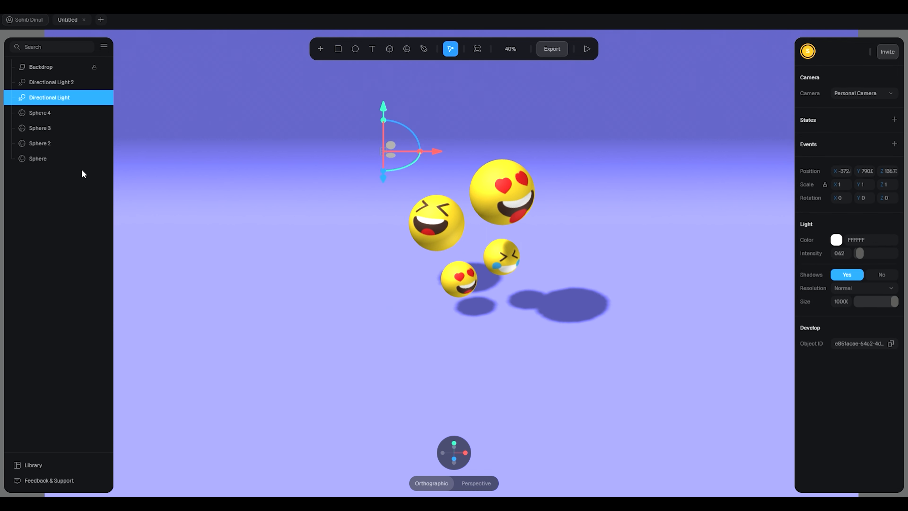
key("ctrl+z")
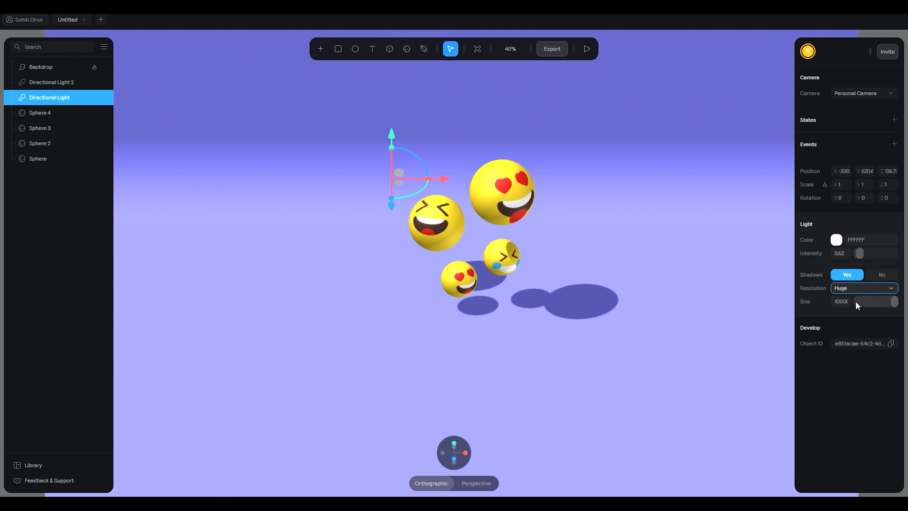
Unlock the Backdrop and open its angle to 113 so the rear wall leans back
scroll(617, 239, "down", 5)
left_click(604, 177)
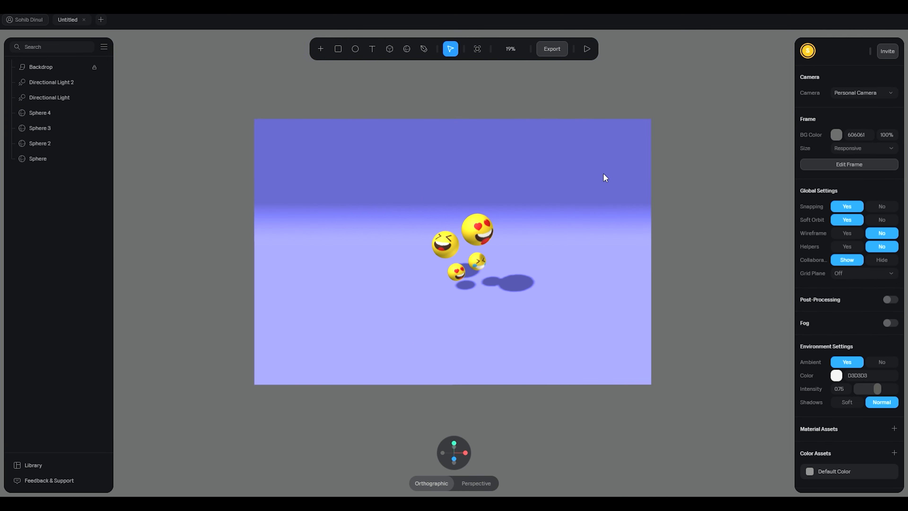
right_click(565, 150)
left_click(601, 159)
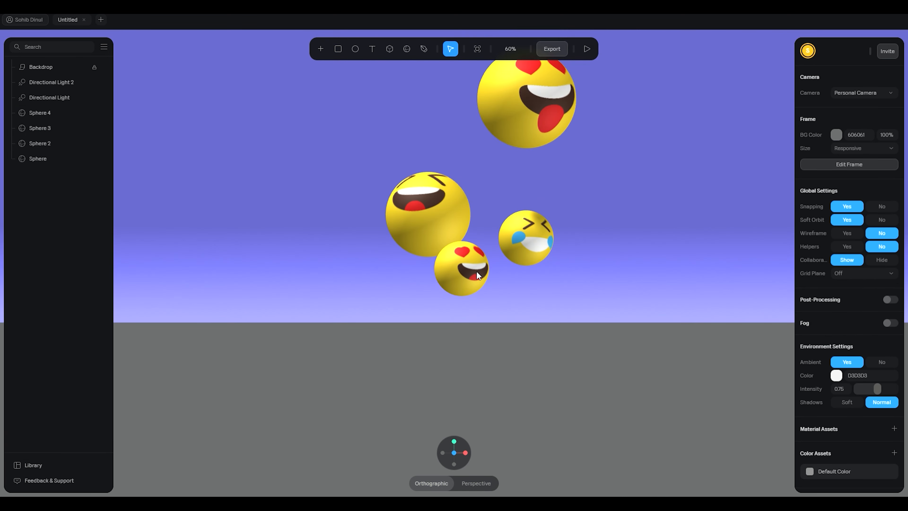
left_click_drag(674, 317, 613, 320, "alt")
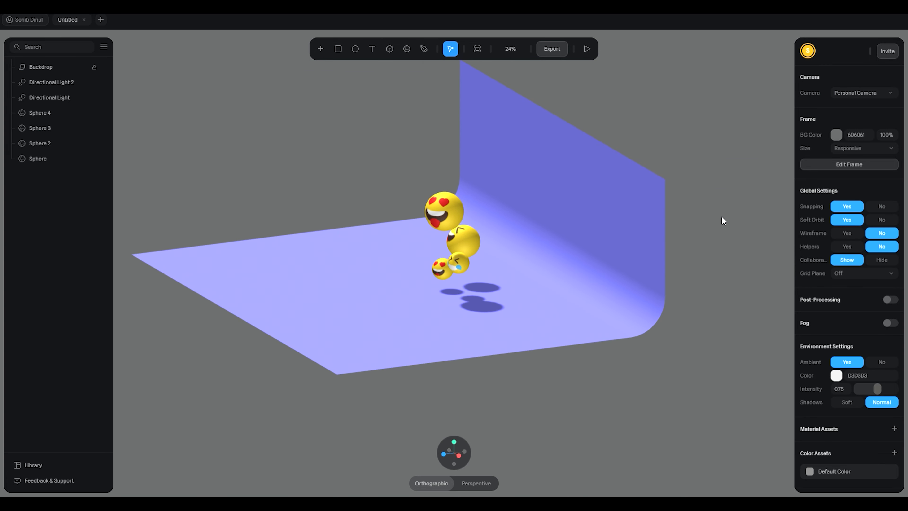
left_click(94, 67)
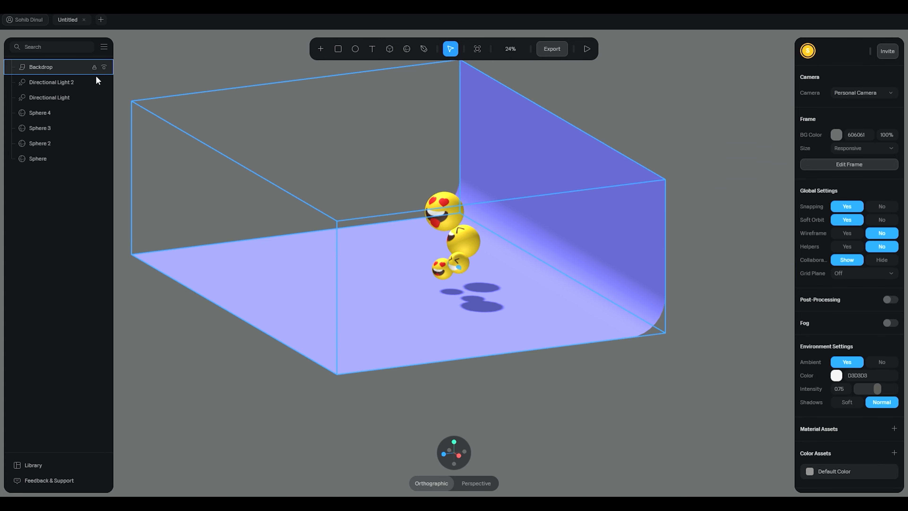
left_click(580, 141)
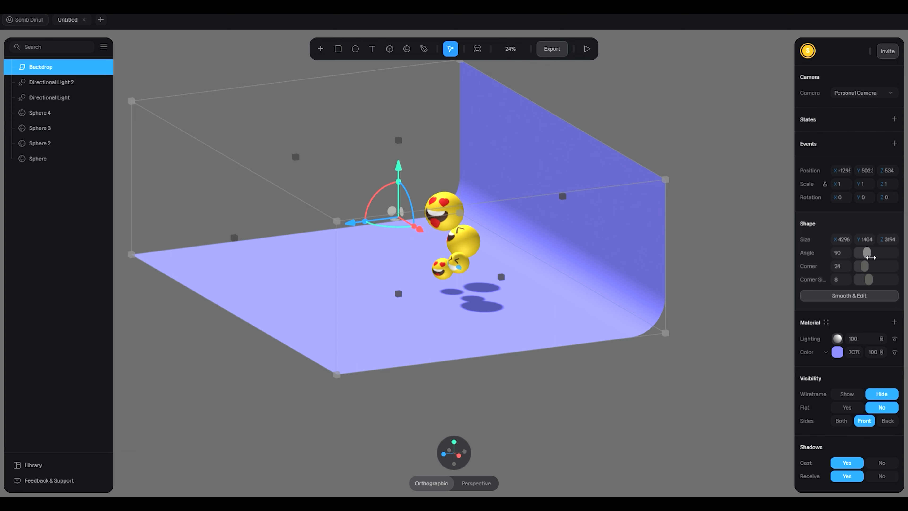
left_click_drag(867, 252, 868, 253)
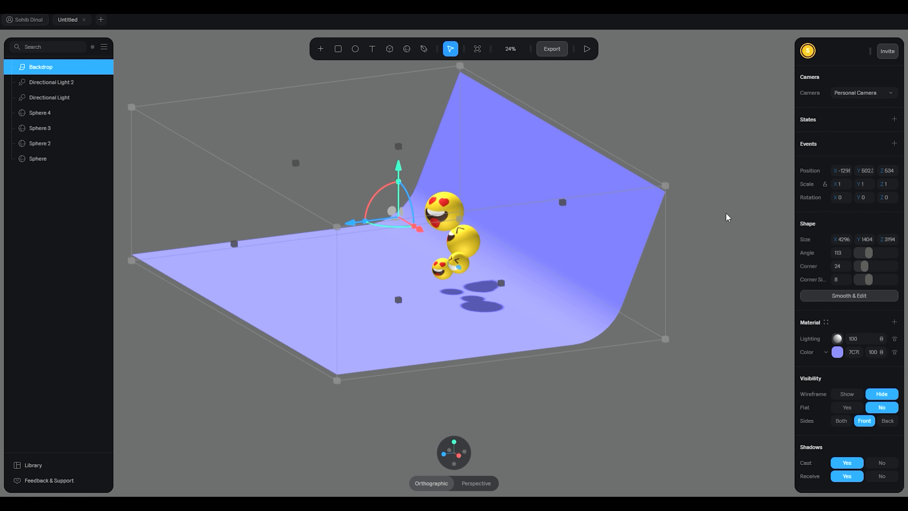
Move the Backdrop toward the rear to about Z 256
left_click_drag(601, 219, 644, 218)
key("ctrl+z")
left_click_drag(350, 224, 378, 219)
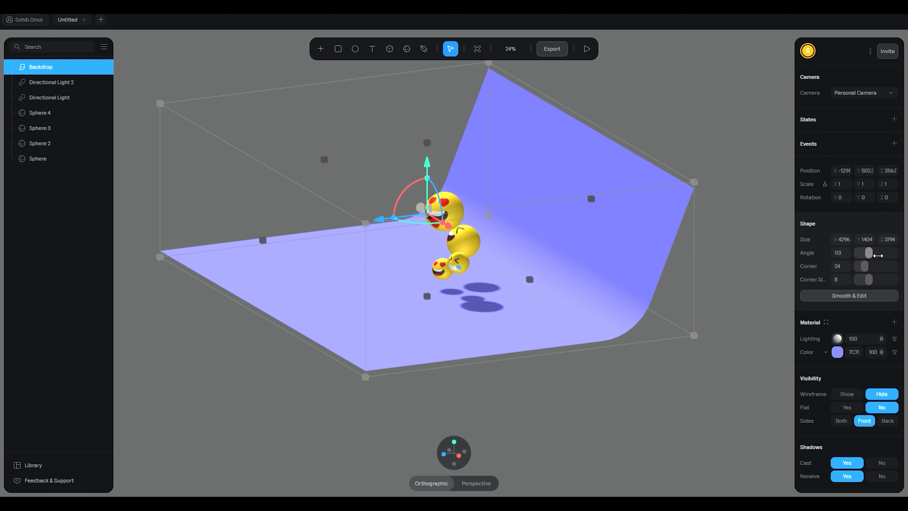
Widen the Backdrop's angle to 131 and lock the Backdrop again
left_click_drag(878, 256, 879, 255)
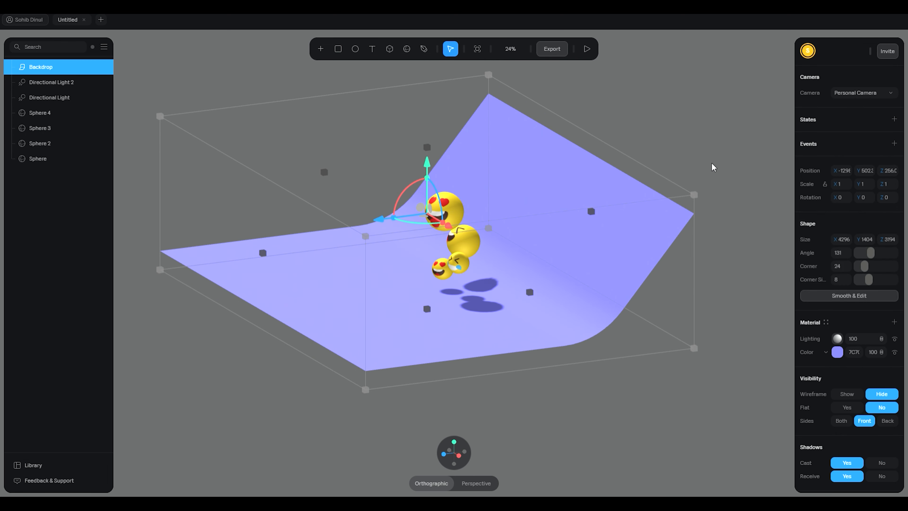
left_click(653, 129)
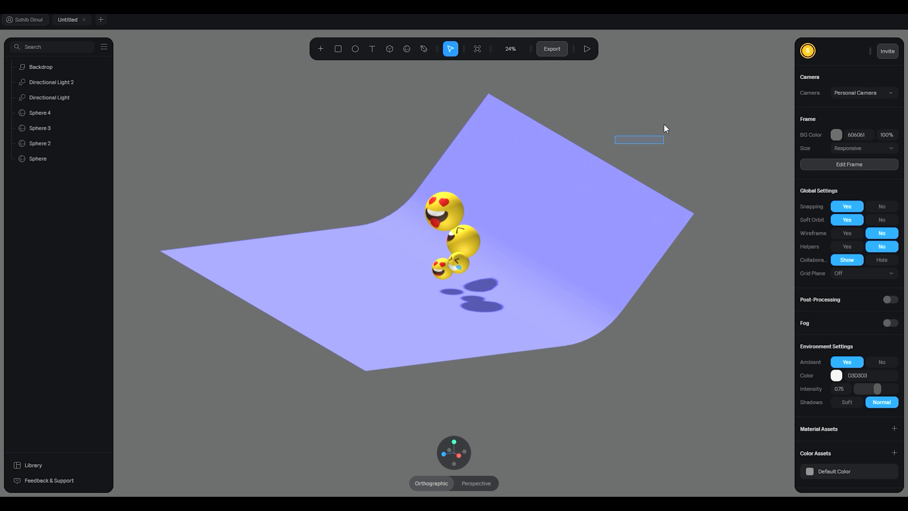
left_click_drag(618, 142, 651, 154)
left_click(679, 128)
left_click_drag(638, 109, 670, 131)
left_click_drag(331, 125, 357, 147, "alt")
scroll(522, 193, "up", 5)
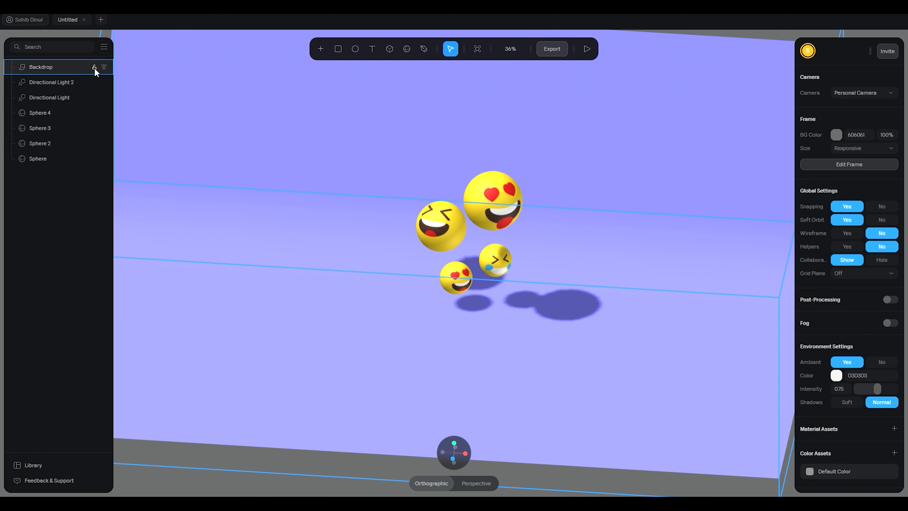
left_click(94, 67)
scroll(440, 193, "down", 4)
left_click_drag(197, 144, 203, 148, "alt")
scroll(555, 243, "up", 10)
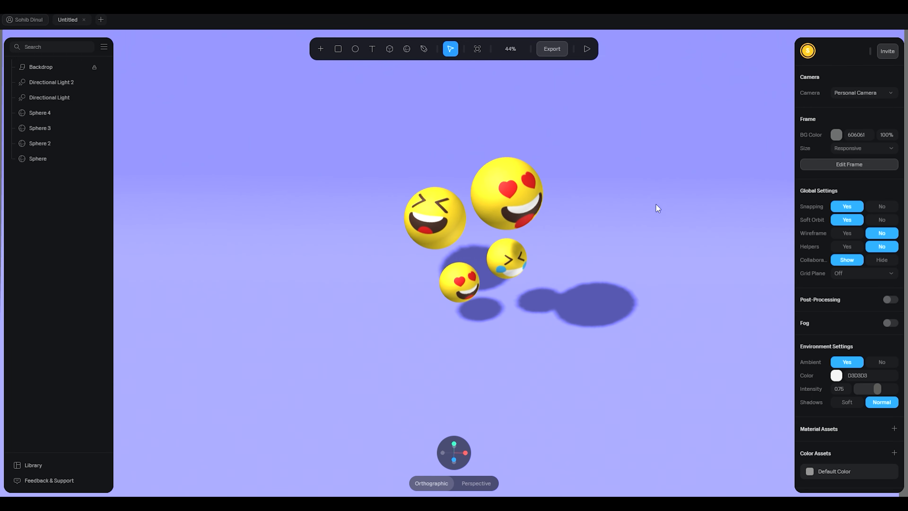
Raise the Directional Light to about Y 1040 and shift it sideways to about X -561
left_click(63, 97)
scroll(438, 214, "down", 1)
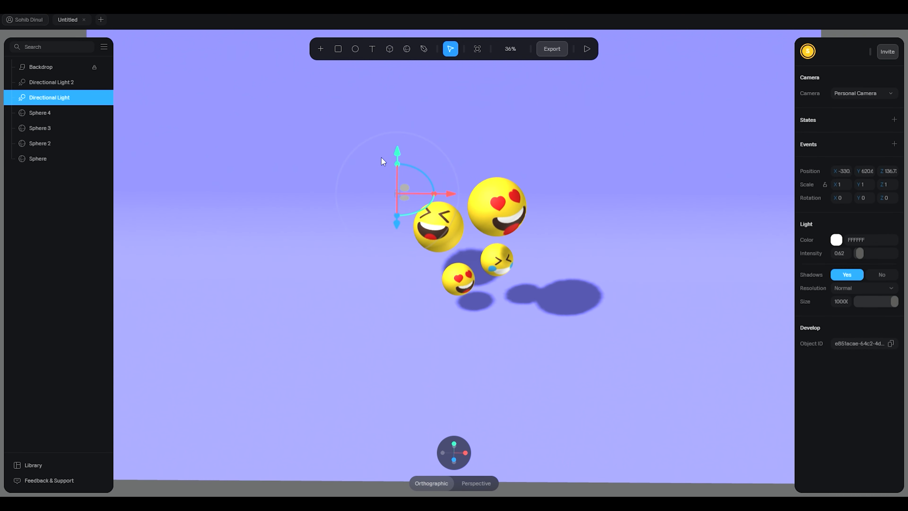
left_click_drag(397, 155, 409, 95)
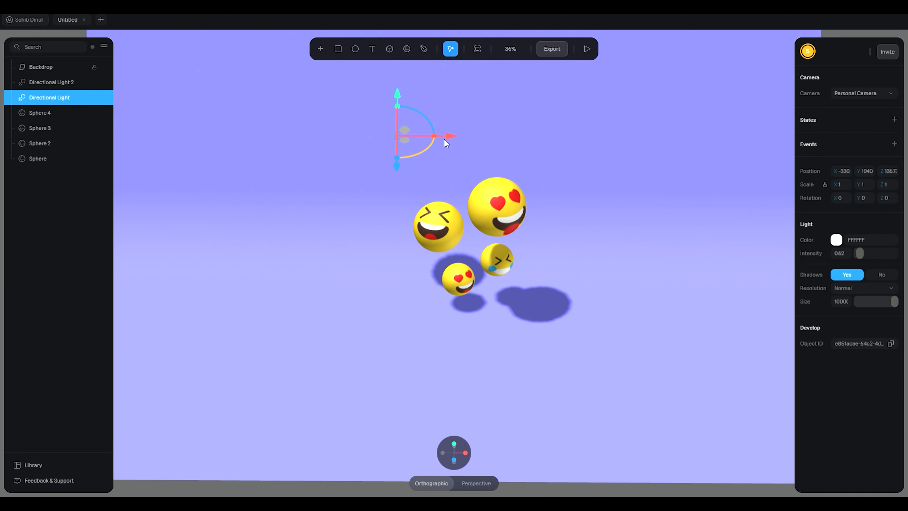
left_click_drag(447, 137, 413, 138)
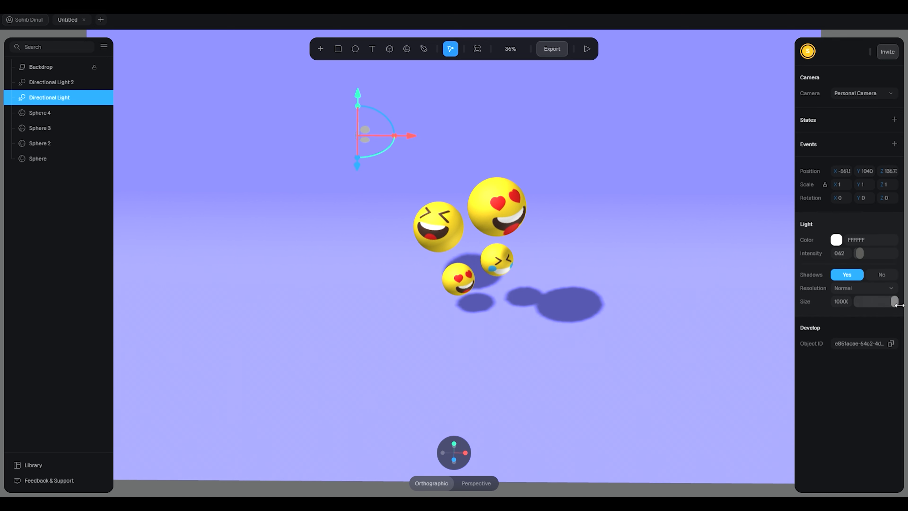
mouse_move(899, 305)
left_mouse_down()
mouse_move(858, 303)
mouse_move(897, 302)
left_mouse_up()
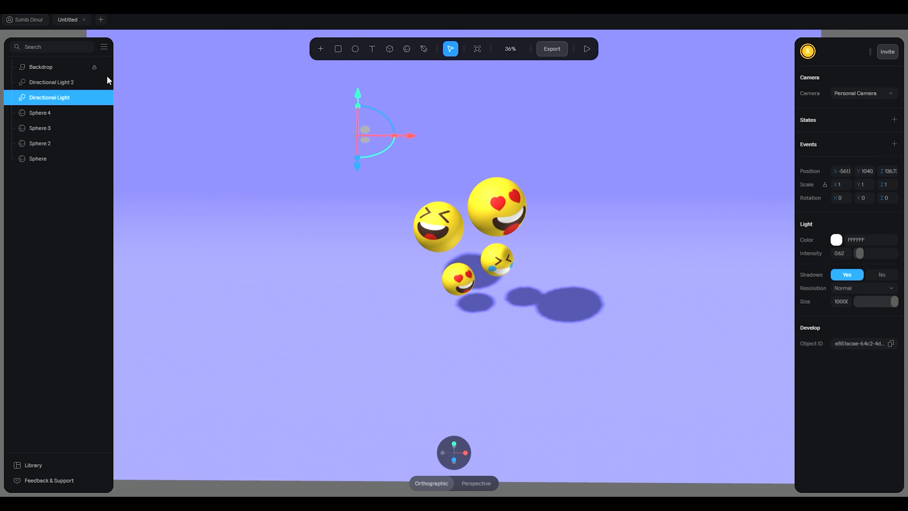
mouse_move(50, 101)
left_mouse_down()
mouse_move(50, 167)
mouse_move(56, 90)
left_mouse_up()
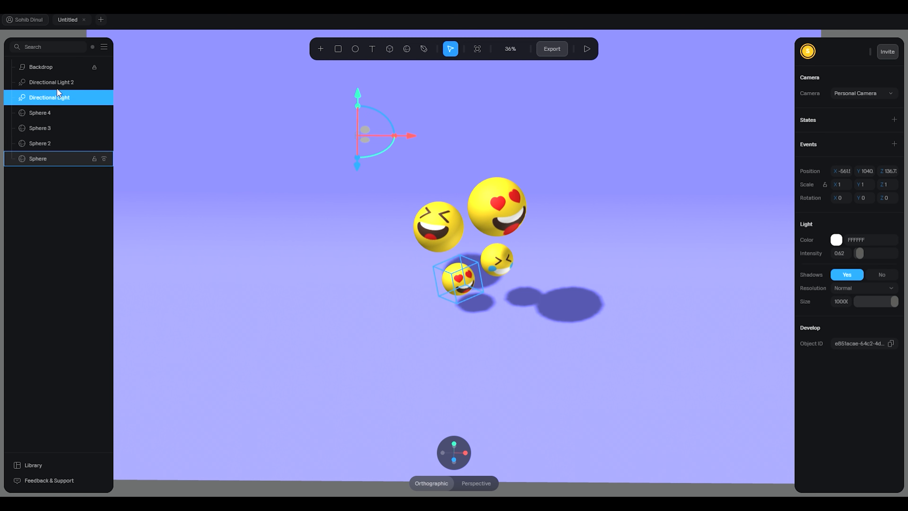
Try changing the scene's ambient light intensity and undo the change
left_click(245, 292)
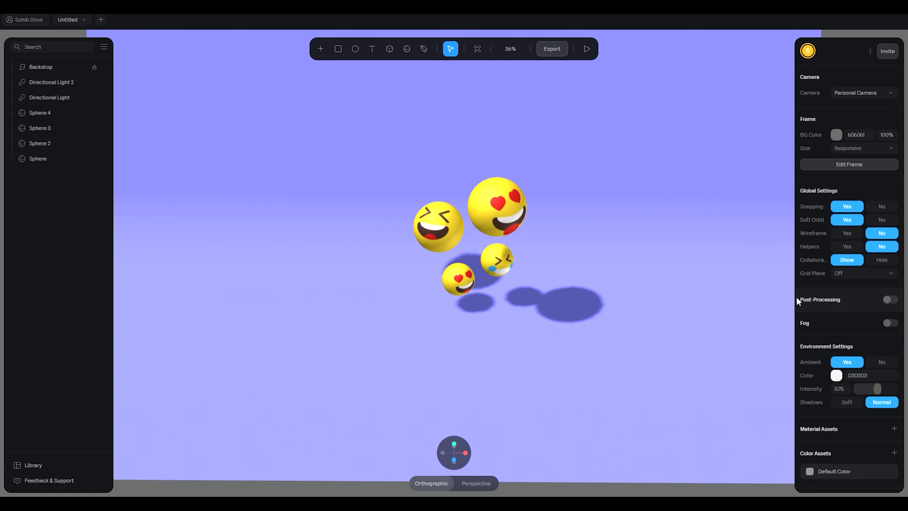
left_click_drag(877, 388, 881, 392)
key("ctrl+z")
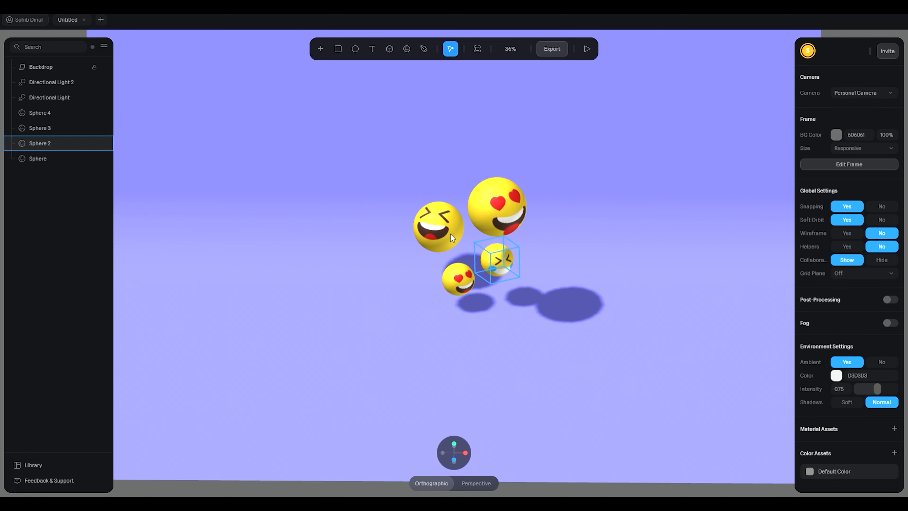
Check the Directional Light's shadow resolution options, keeping Normal, and view the emoji scene up close
left_click(59, 94)
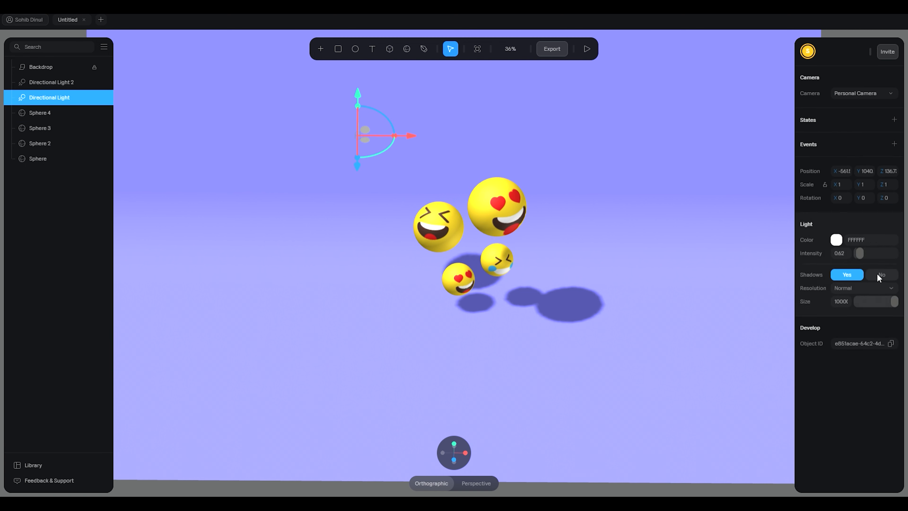
left_click(867, 288)
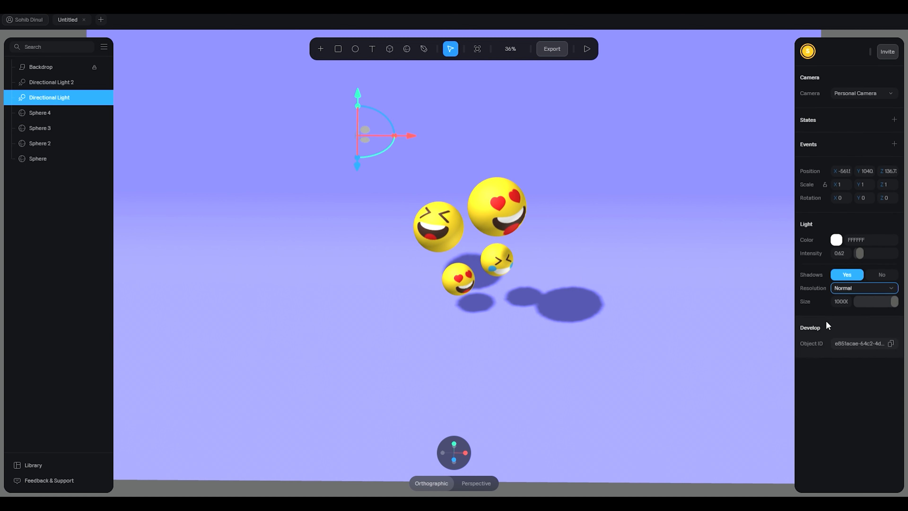
left_click(557, 123)
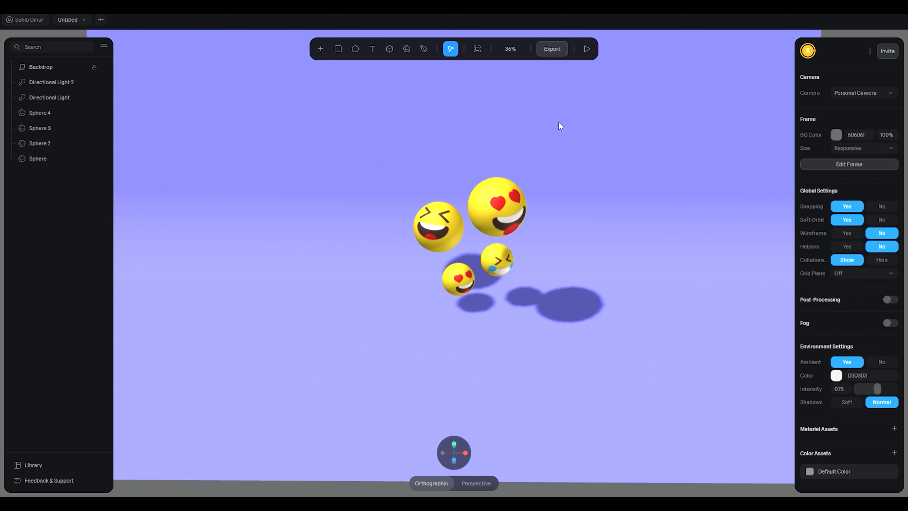
scroll(658, 165, "up", 2)
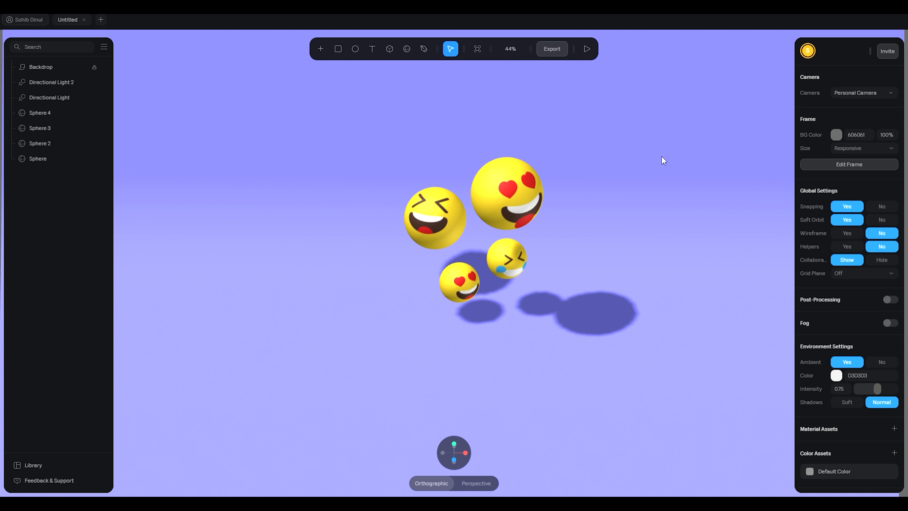
Turn off receiving shadows for all four emoji spheres (Sphere, Sphere 2, Sphere 3 and Sphere 4) while they keep casting shadows
mouse_move(569, 136)
left_mouse_down()
mouse_move(585, 133)
mouse_move(549, 132)
mouse_move(569, 132)
left_mouse_up()
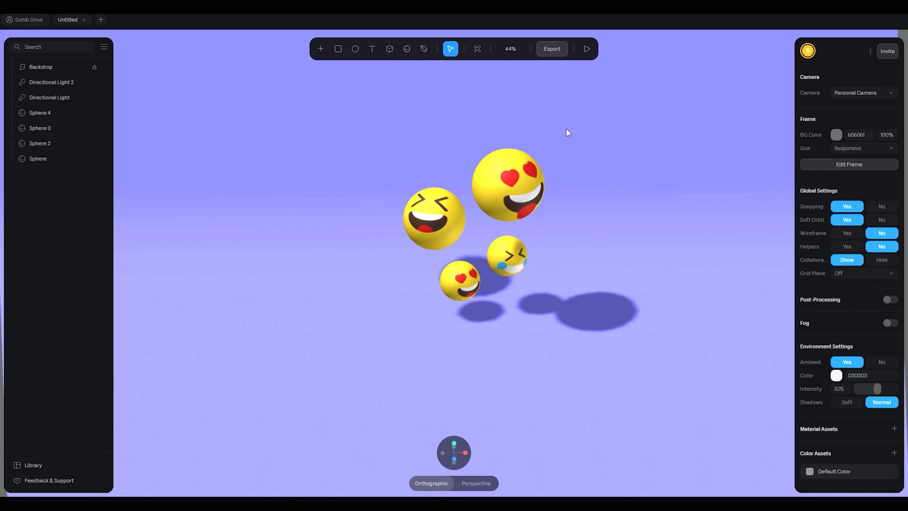
left_click(531, 158)
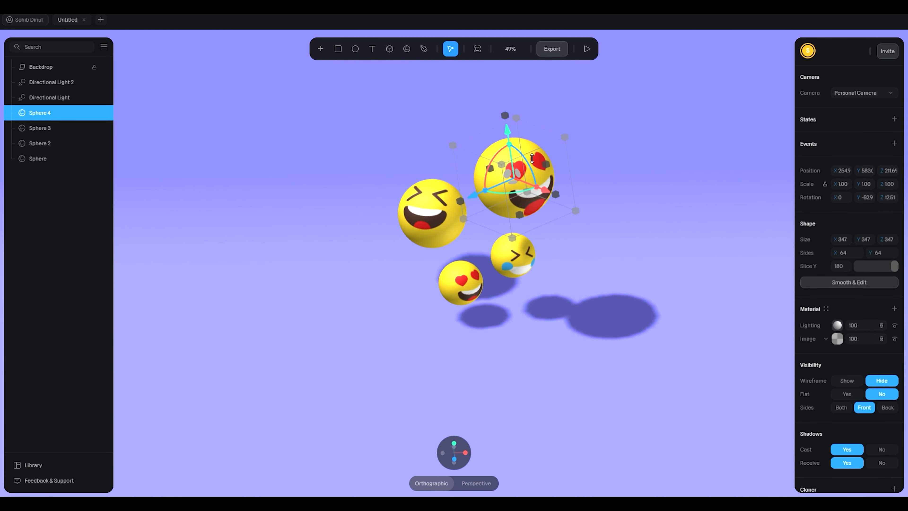
scroll(842, 359, "down", 2)
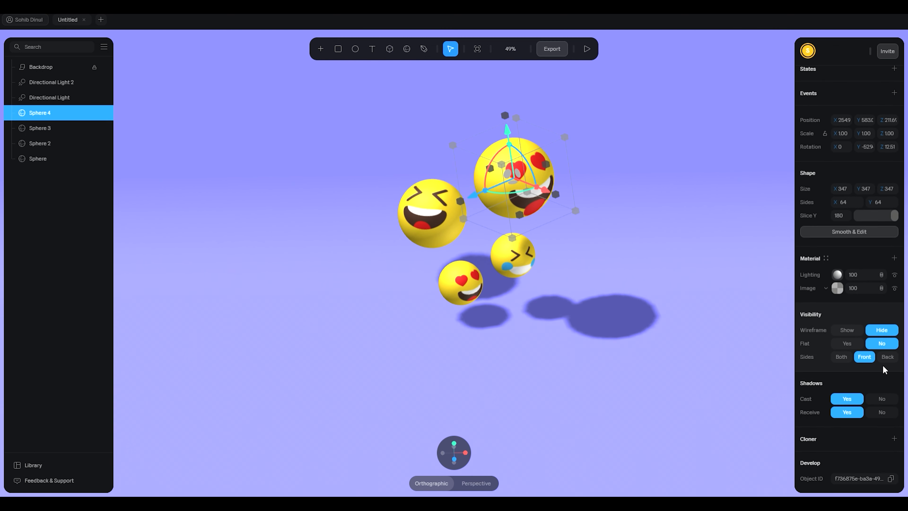
left_click(534, 277)
left_click(878, 412)
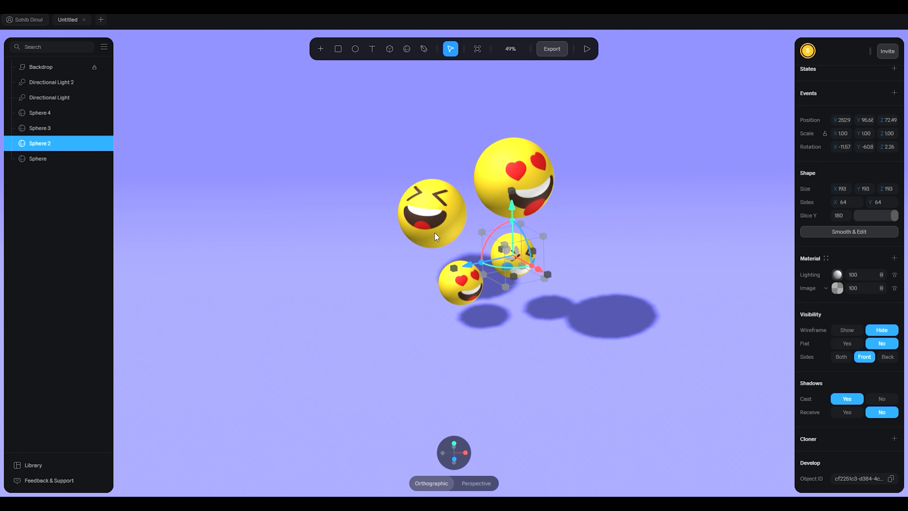
left_click(850, 412)
left_click(878, 413)
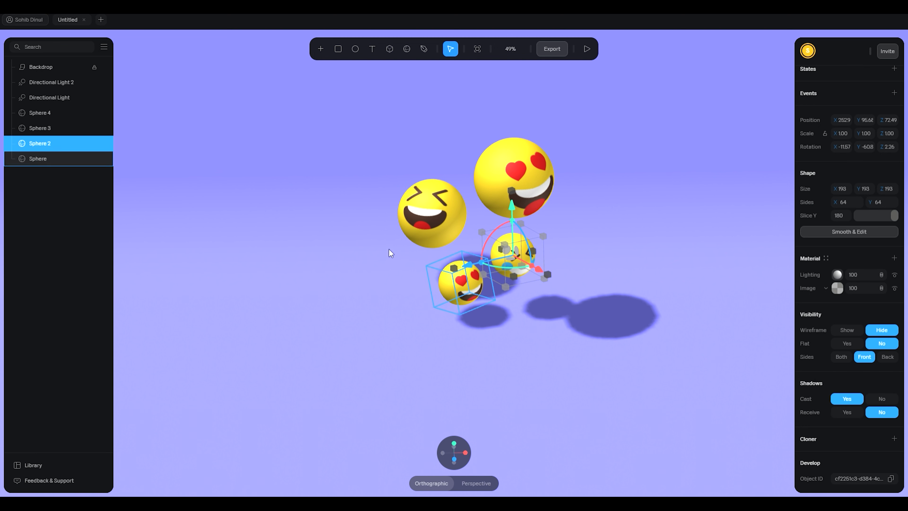
left_click(426, 224)
left_click(879, 413)
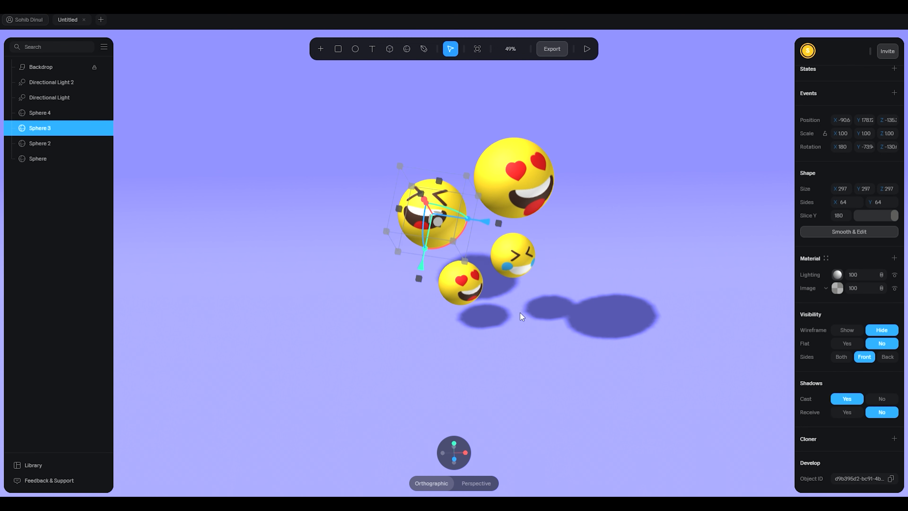
left_click(475, 287)
left_click(881, 413)
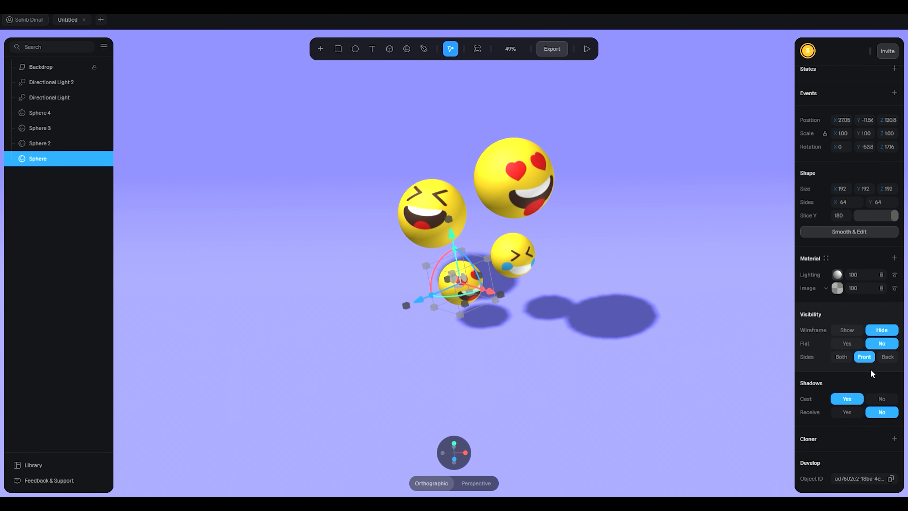
Try the Back and Both side visibility options on the small heart-eyed Sphere and restore Front
left_click(887, 357)
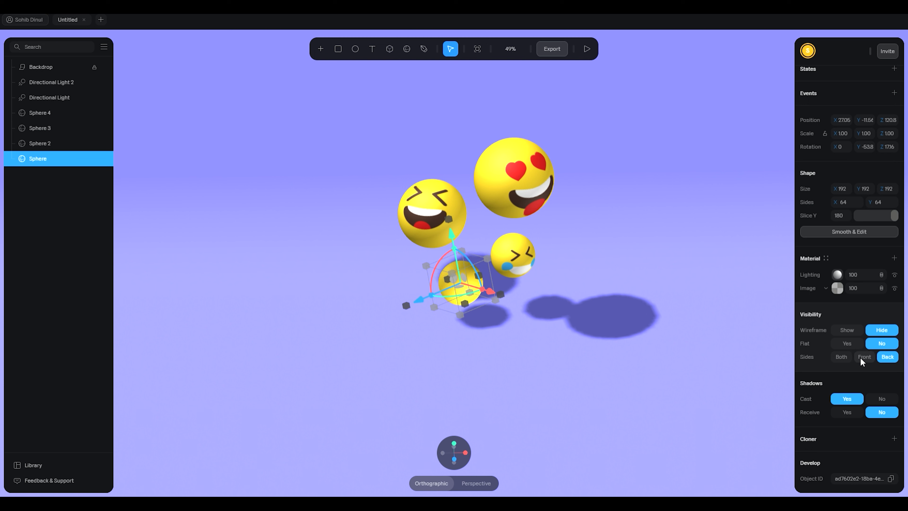
left_click(841, 357)
left_click(863, 357)
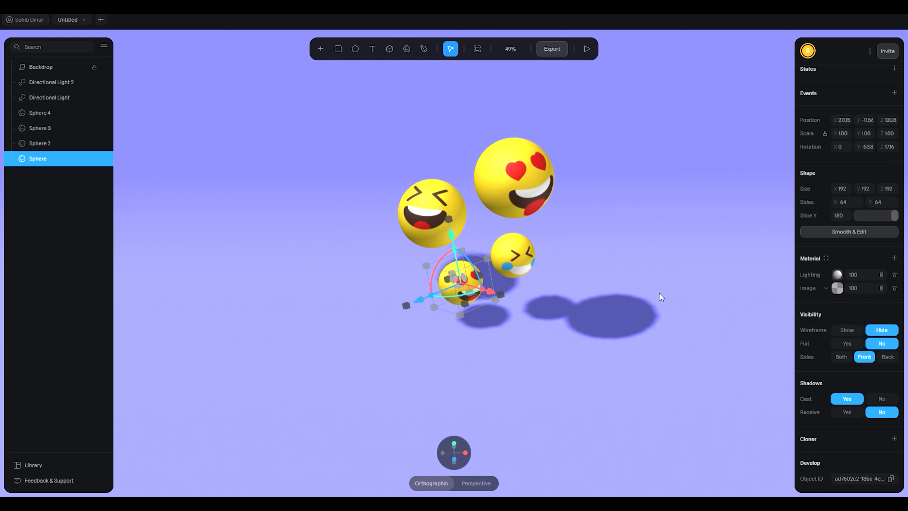
left_click(597, 205)
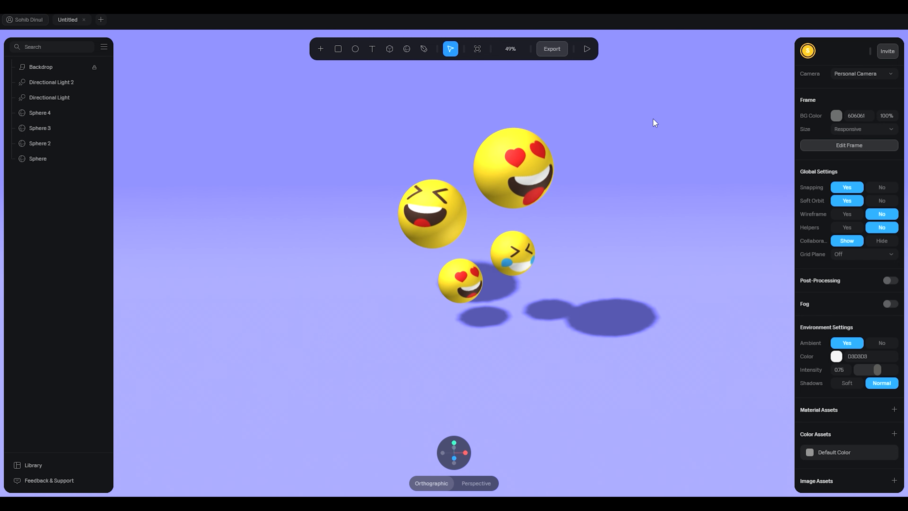
Rotate the large heart-eyed Sphere 4 to about X 5.6 and Z 17.3, and turn the small heart-eyed Sphere more towards the viewer
left_click(530, 180)
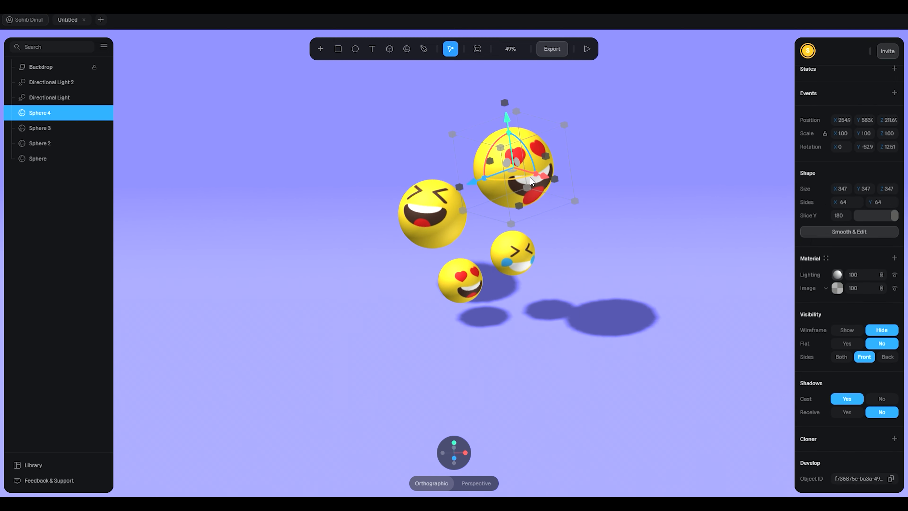
left_click_drag(524, 178, 519, 178)
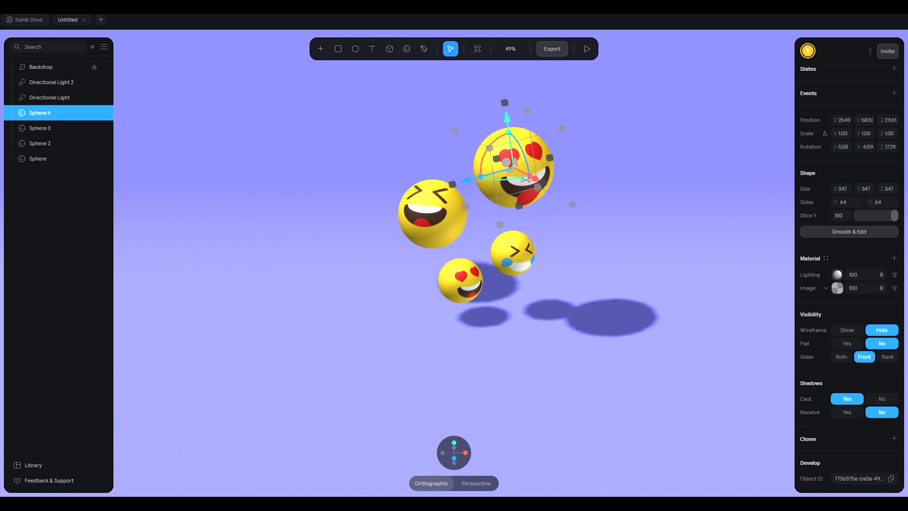
left_click(459, 294)
left_click_drag(464, 294, 499, 278)
left_click(639, 222)
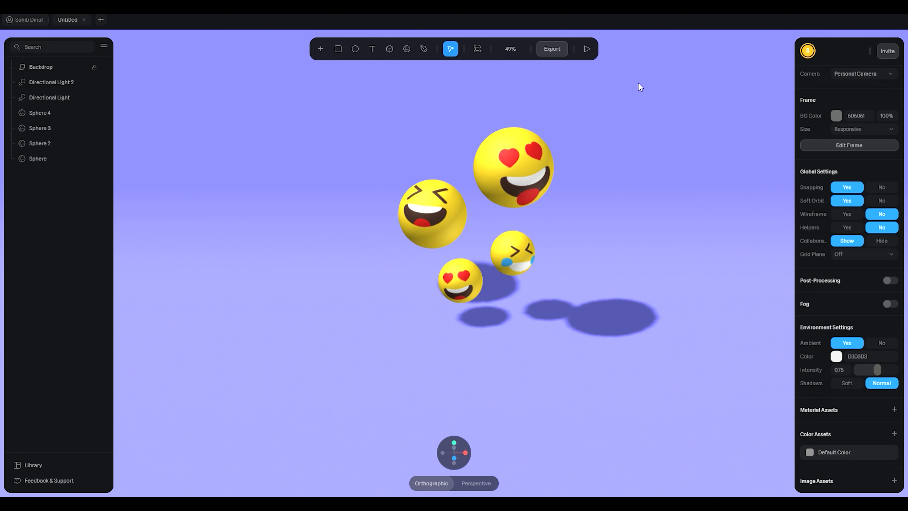
Look over the Public URL export settings and examine the emoji scene from far away and close up
left_click(550, 49)
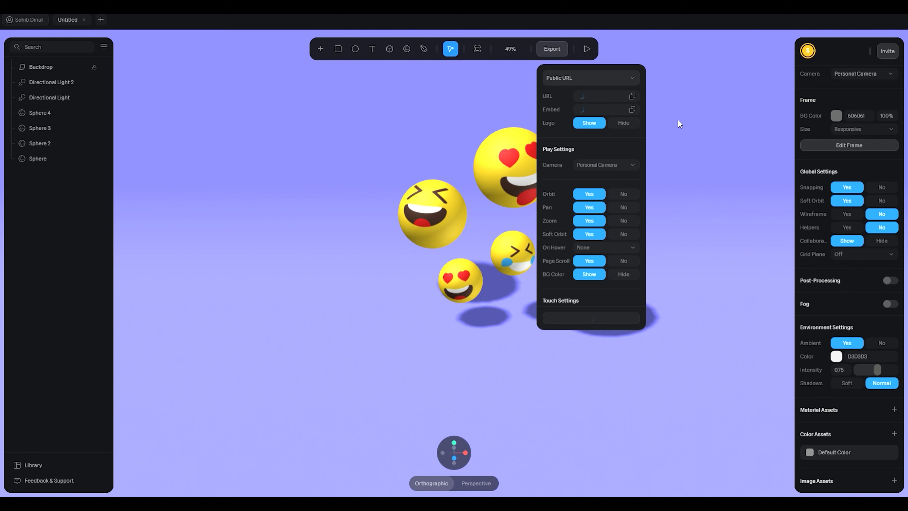
left_click(679, 88)
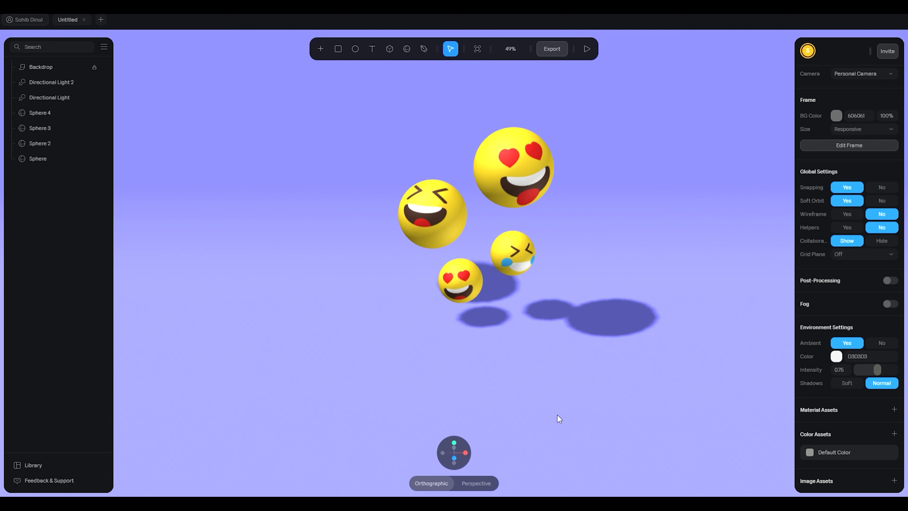
mouse_move(556, 415)
left_mouse_down("alt")
mouse_move(577, 416)
mouse_move(544, 413)
mouse_move(582, 433)
mouse_move(525, 415)
mouse_move(567, 413)
mouse_move(557, 414)
left_mouse_up("alt")
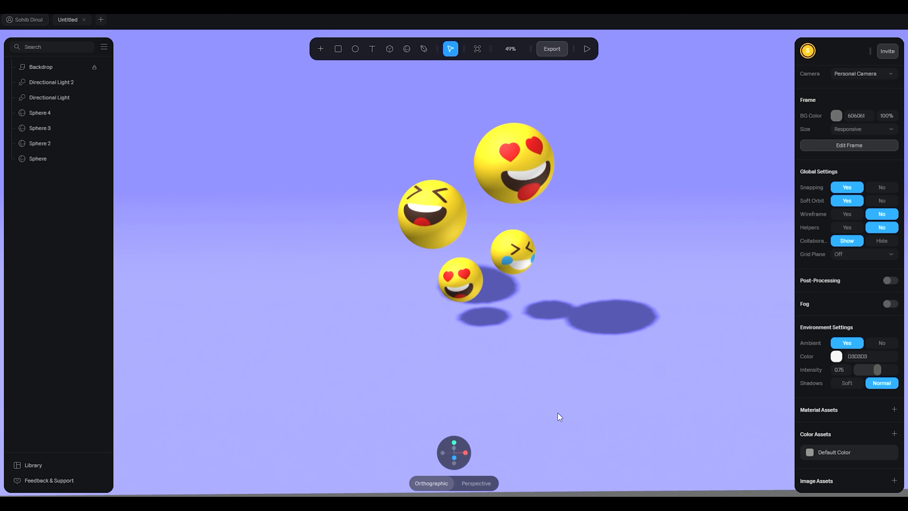
scroll(522, 312, "down", 6)
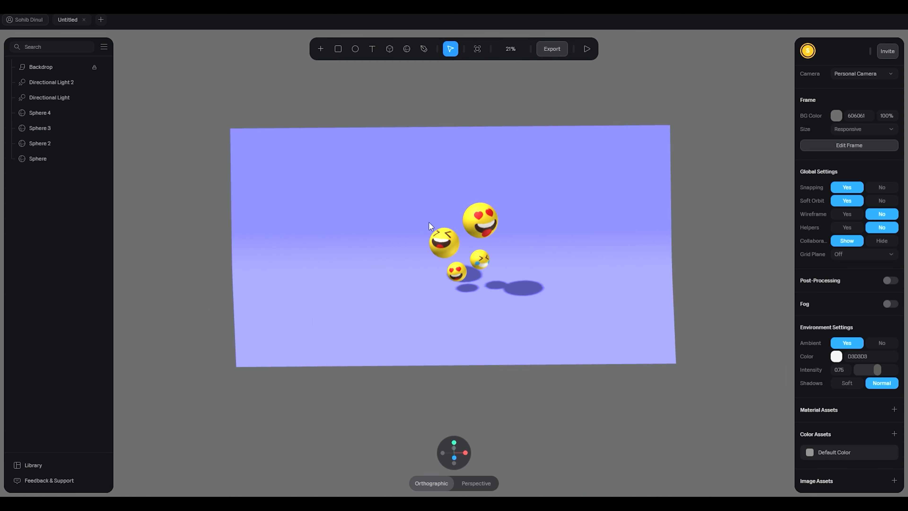
scroll(400, 177, "up", 5)
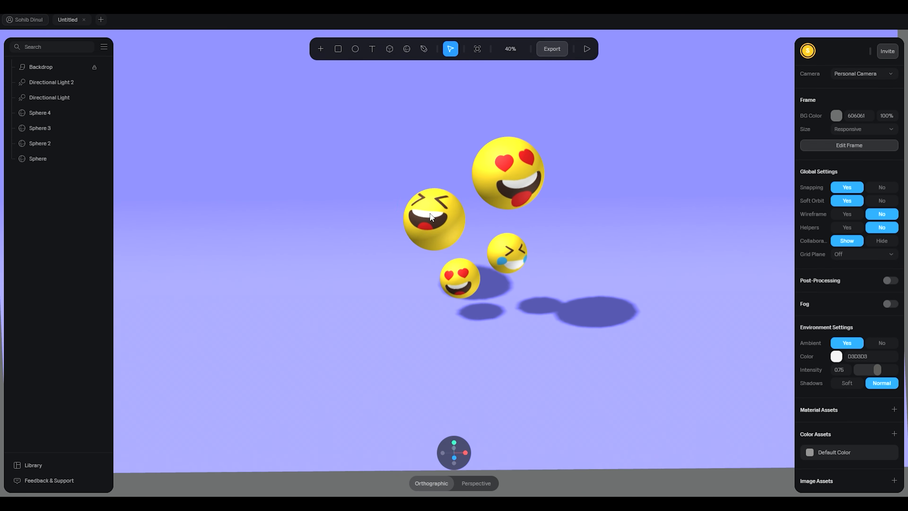
left_click_drag(572, 377, 600, 373, "alt")
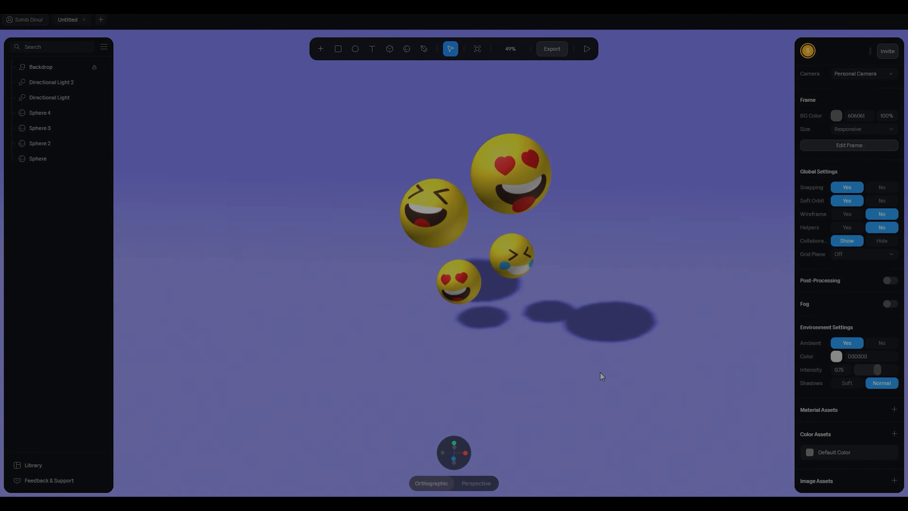